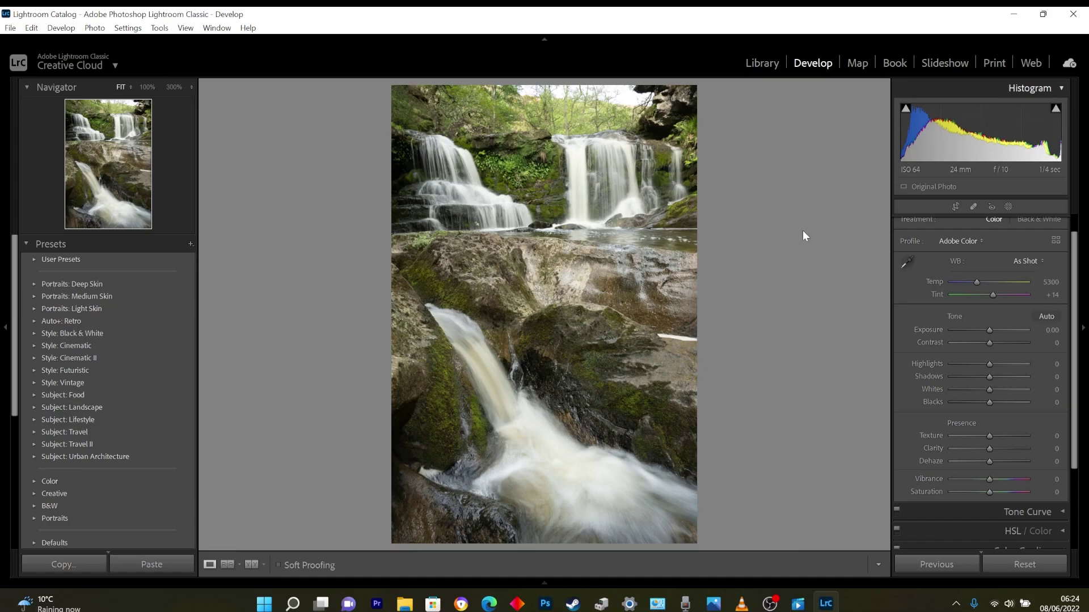
- Darken the photo with Exposure −1.06 and Contrast +36, and set Highlights to −87 and Shadows to +81
drag(989, 330, 980, 330)
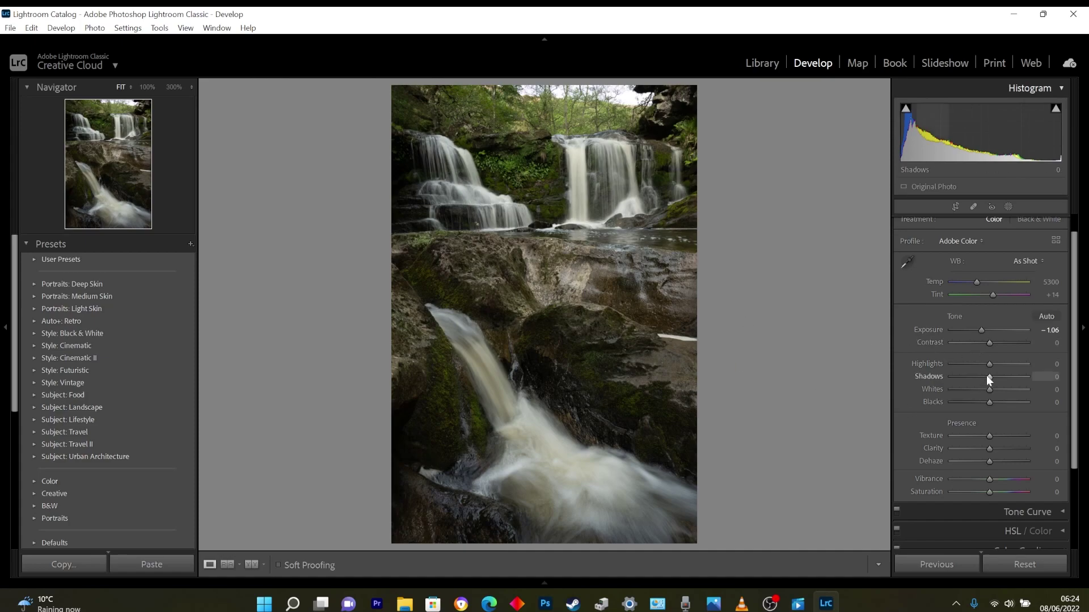
drag(989, 347, 1002, 342)
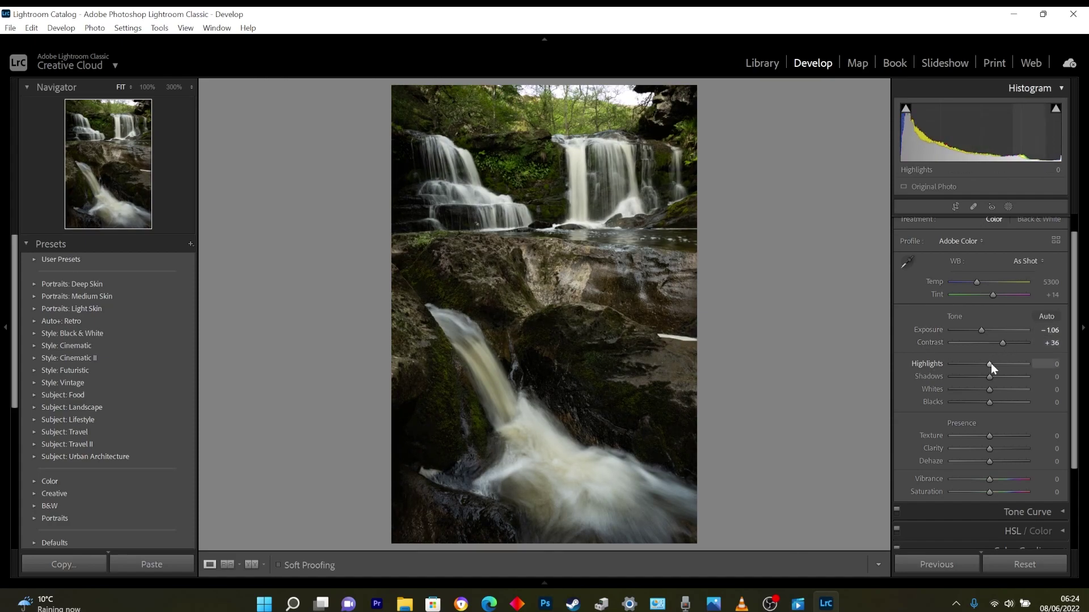
drag(990, 364, 963, 363)
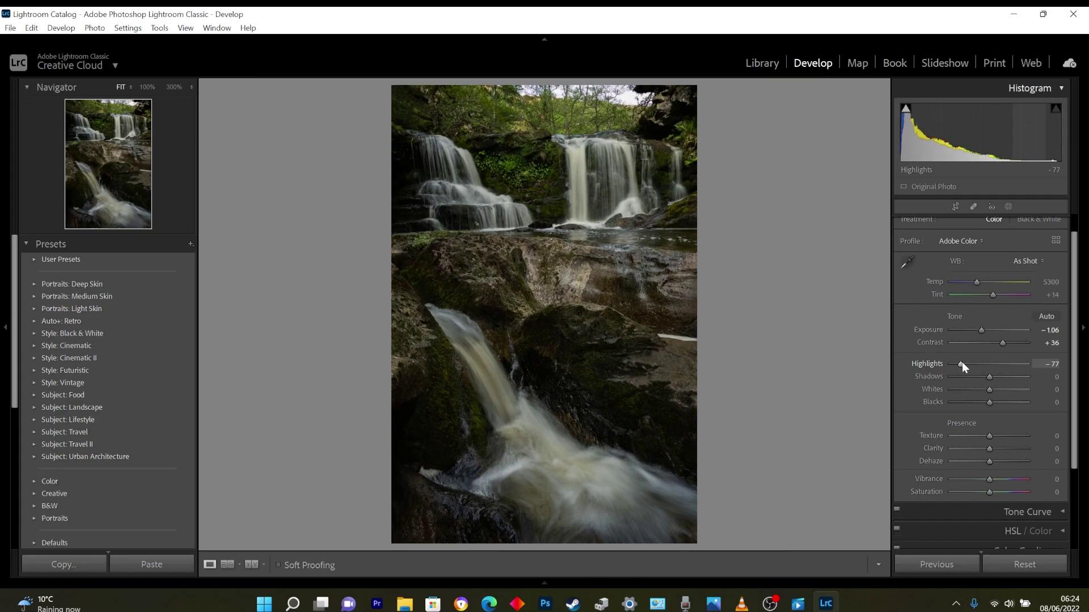
drag(958, 365, 1019, 375)
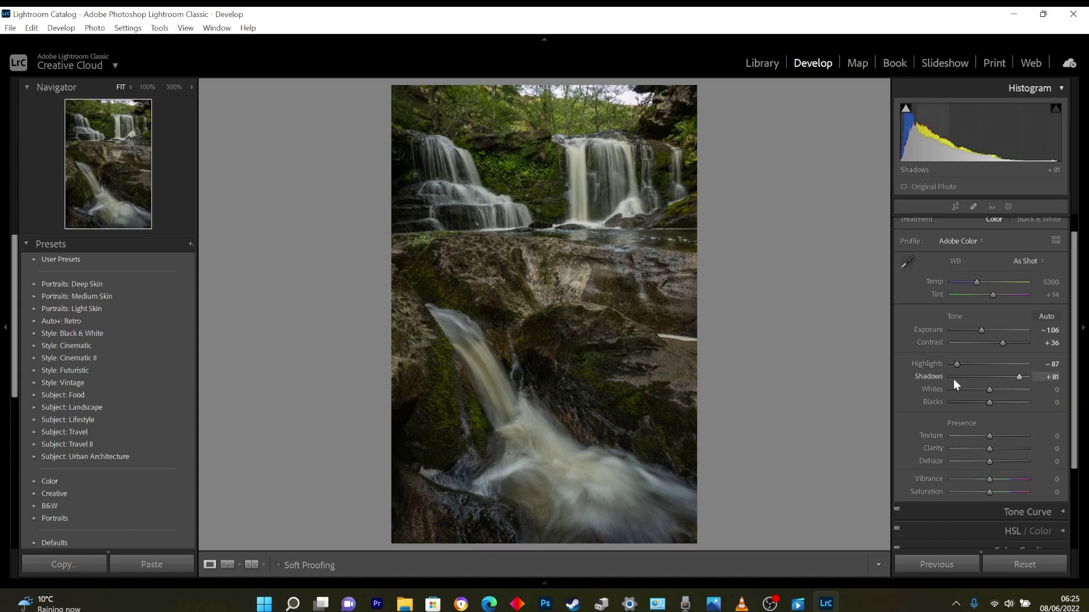
- Set Whites to +9 and Blacks to −4, and soften the image with Clarity −13 and Dehaze −12
mouse_move(988, 390)
mouse_down()
mouse_move(996, 402)
mouse_move(997, 387)
mouse_up()
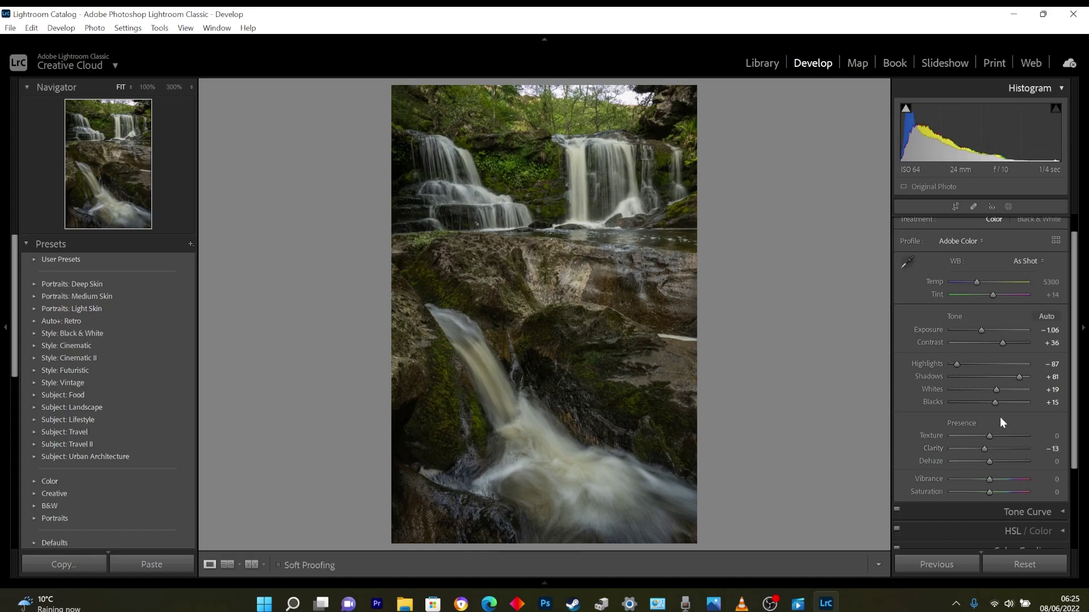
drag(988, 462, 982, 460)
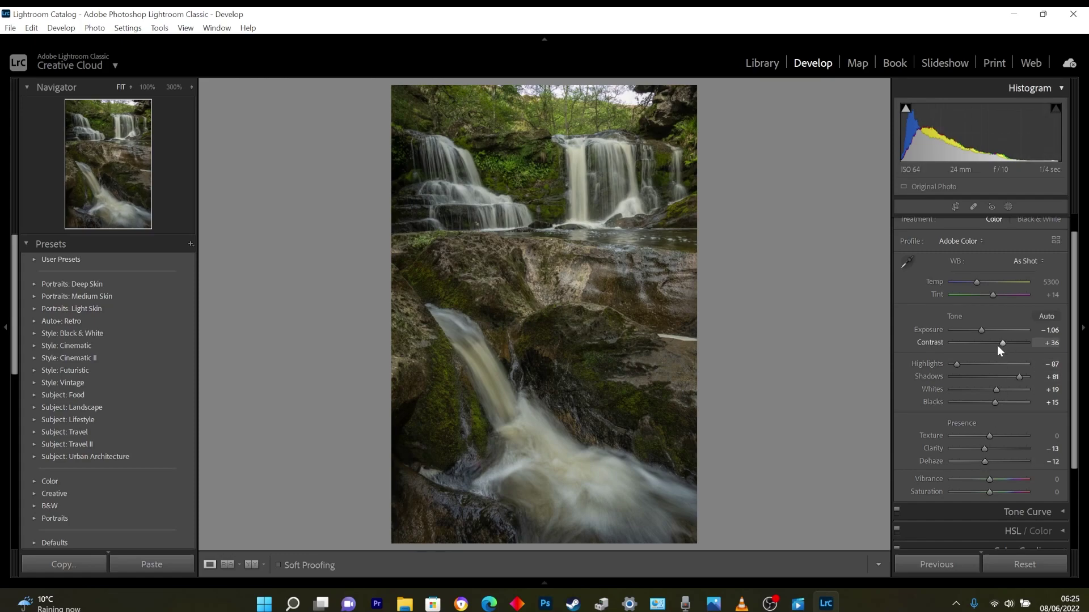
drag(995, 402, 988, 390)
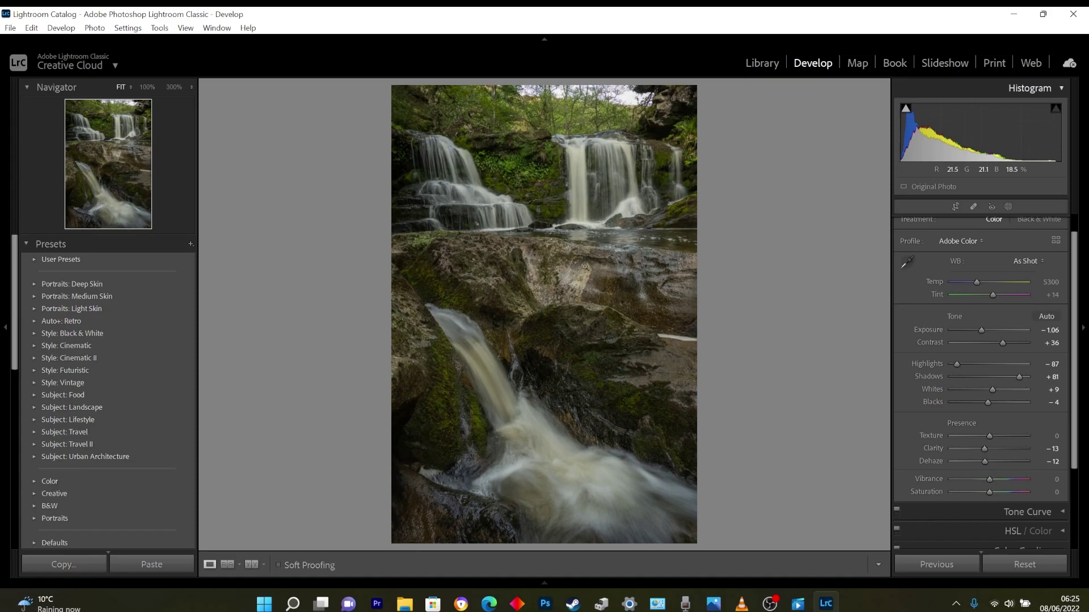
- Inspect the moss, rocks and upper waterfalls at 100% magnification, including the left cascade, and return to the full view
click(648, 297)
click(610, 325)
click(565, 208)
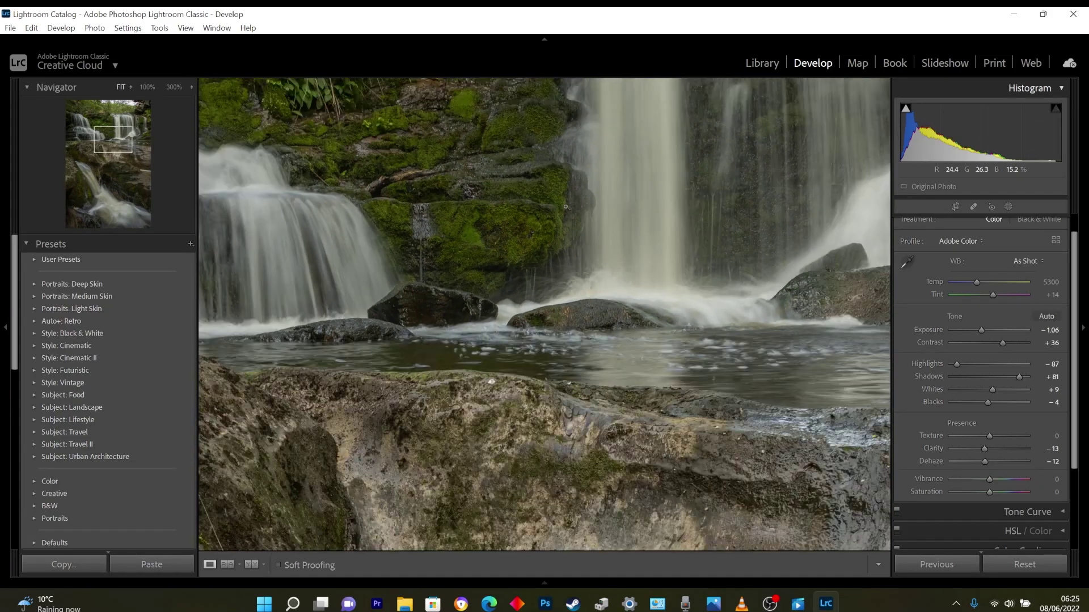
click(565, 207)
click(444, 191)
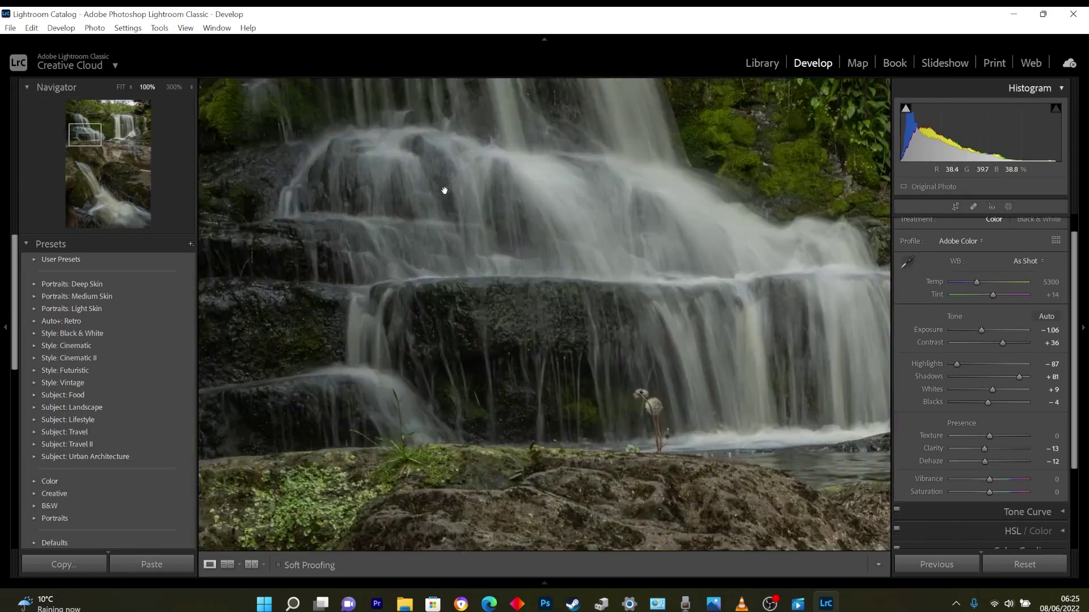
click(447, 193)
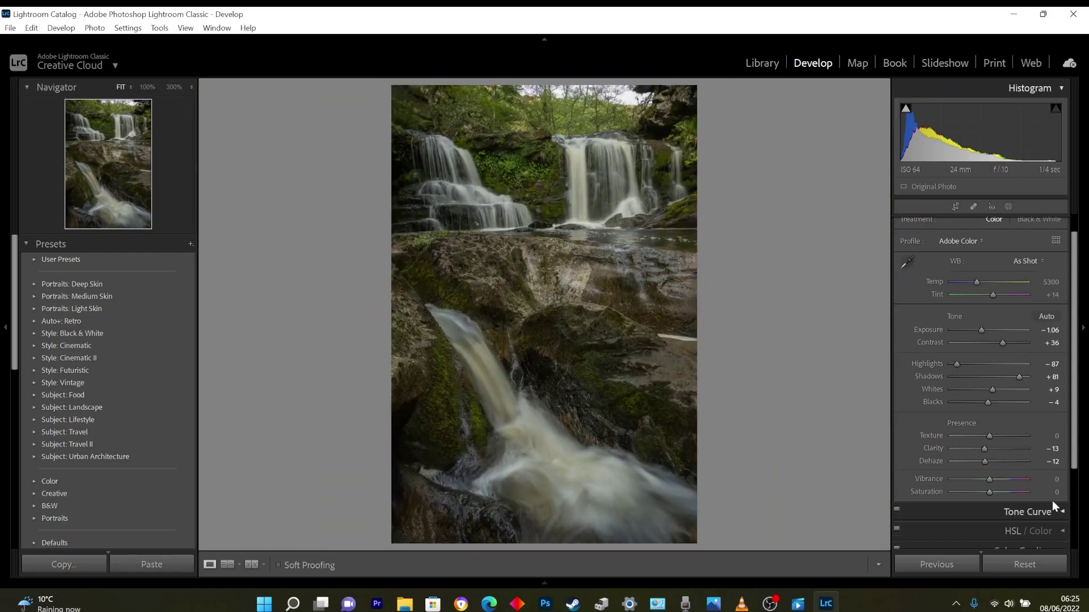
- Straighten the photo with a crop angle of 2.59
scroll(1019, 431, down, 1)
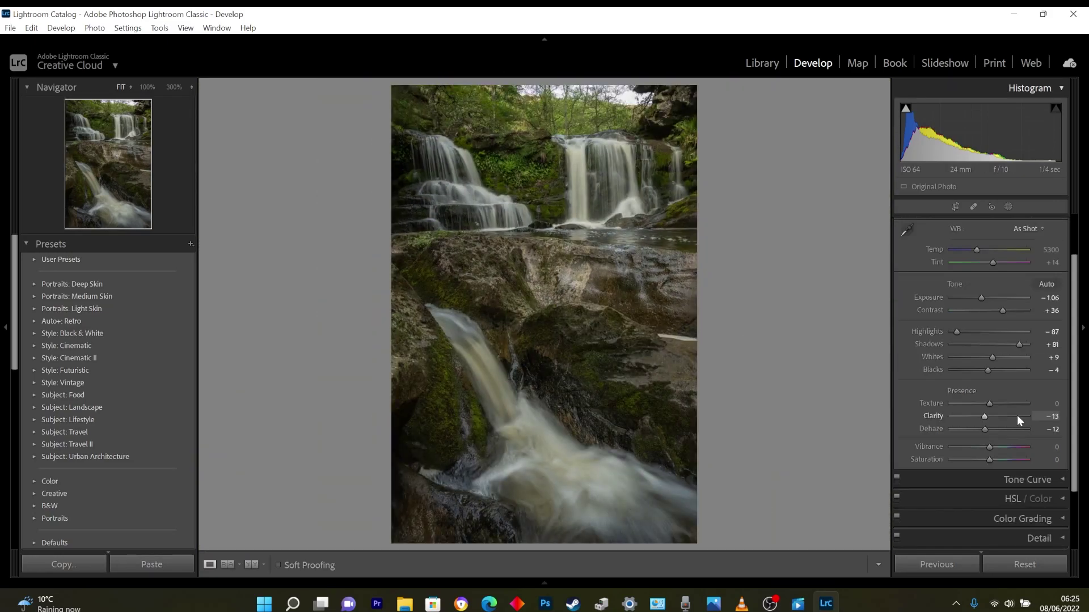
click(956, 208)
drag(986, 279, 988, 279)
click(869, 565)
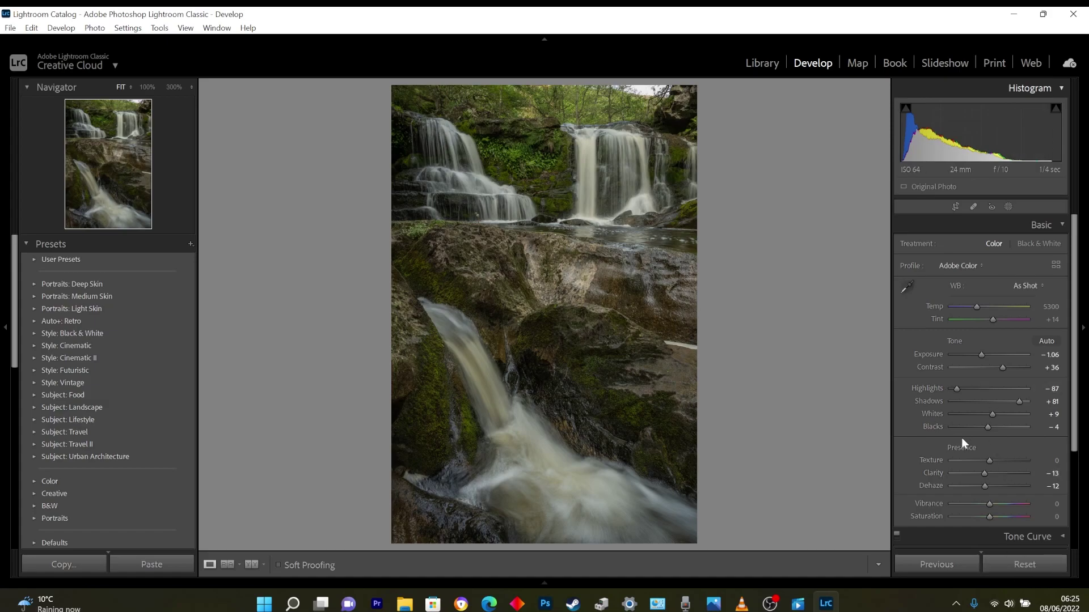
- Mute the photo's colours with Vibrance −15 and Saturation −10
scroll(993, 402, down, 1)
drag(990, 471, 984, 484)
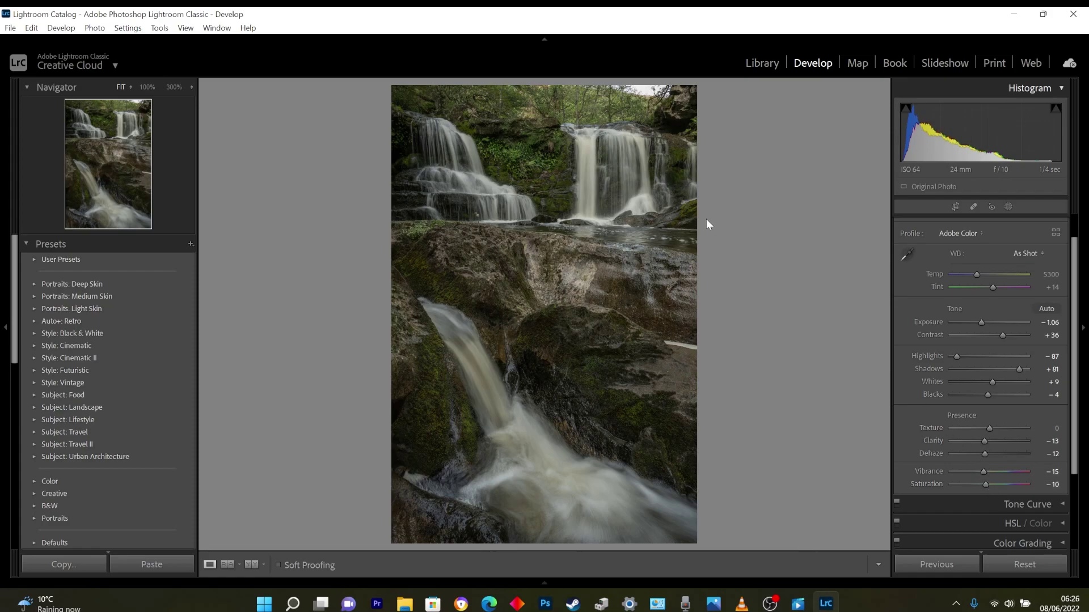
- Reset the crop angle to 0.00 and crop the photo to a 4 x 3 aspect across its full width, trimming top and bottom
click(955, 207)
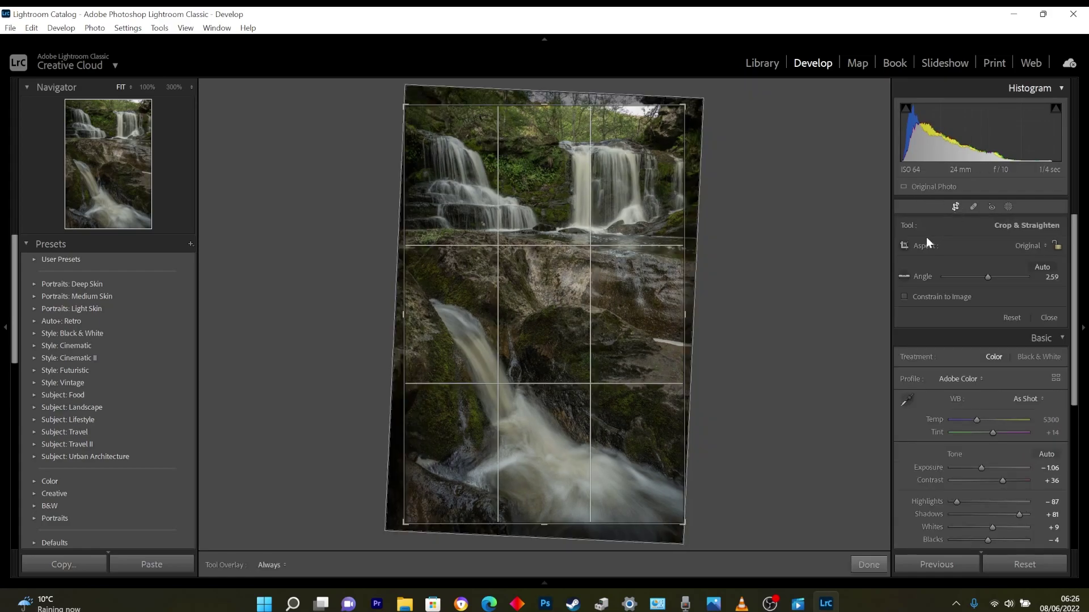
double_click(985, 276)
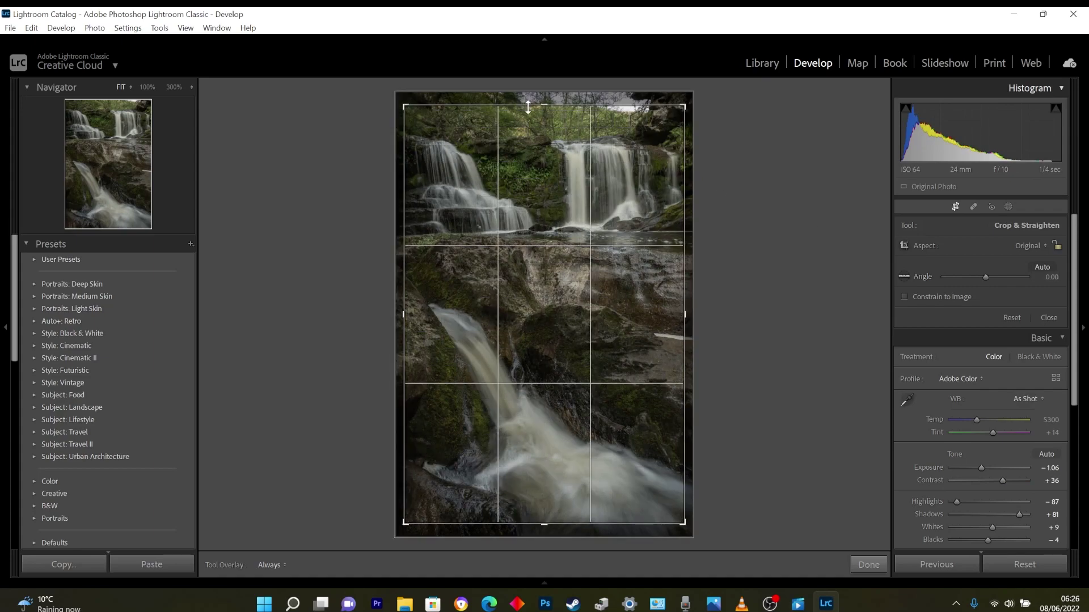
drag(531, 106, 528, 110)
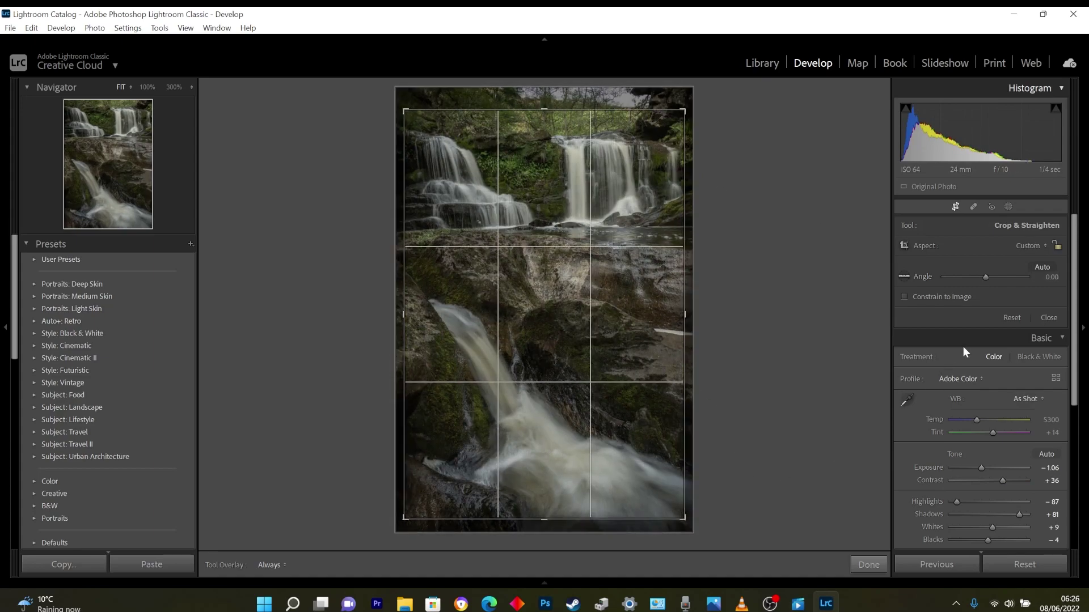
click(1030, 246)
click(967, 405)
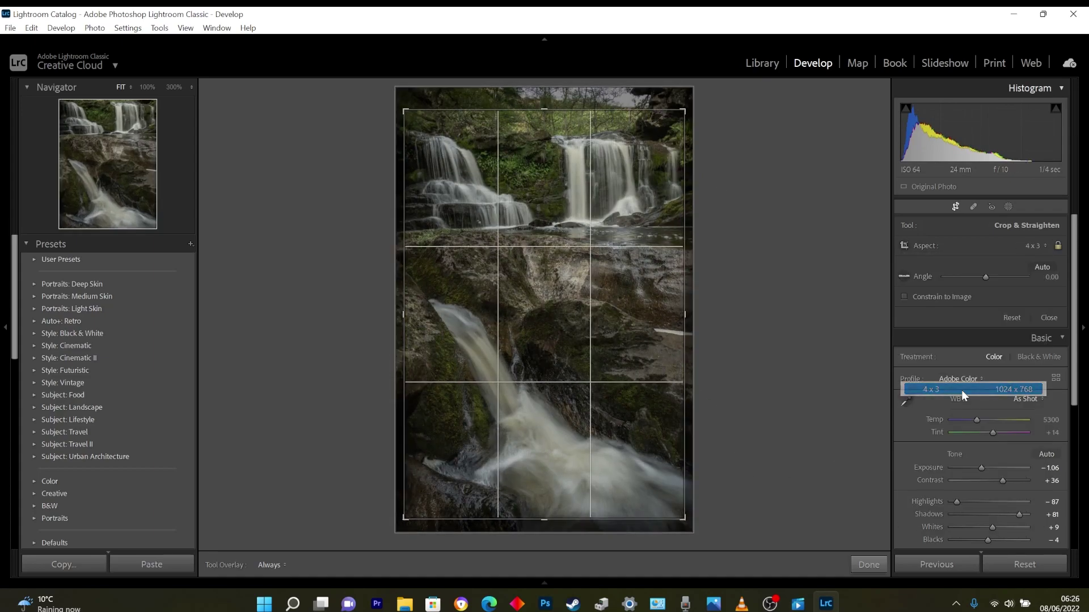
drag(544, 130, 544, 104)
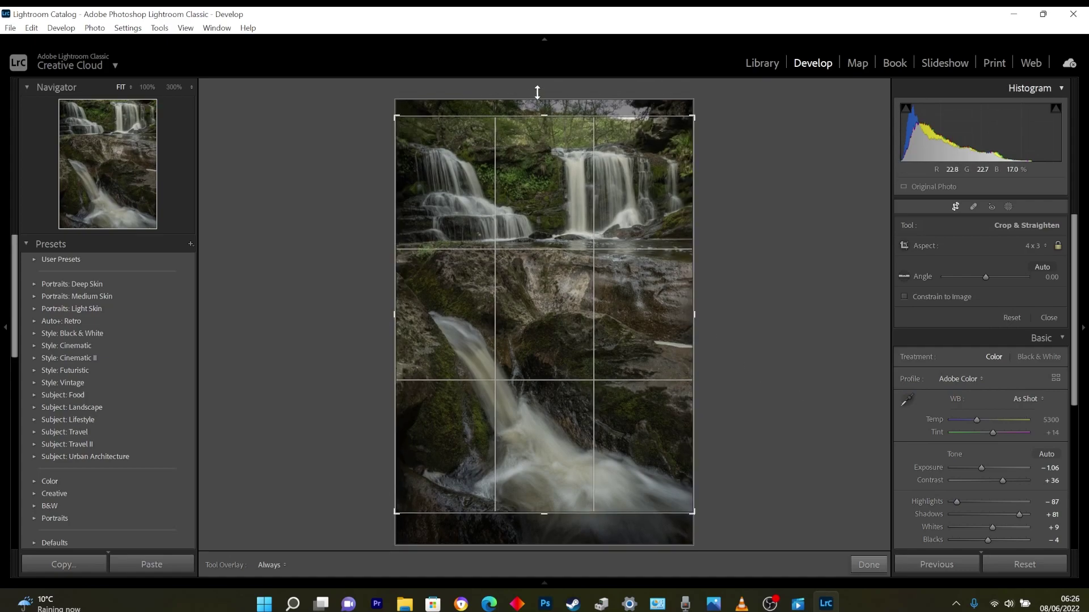
drag(626, 418, 605, 343)
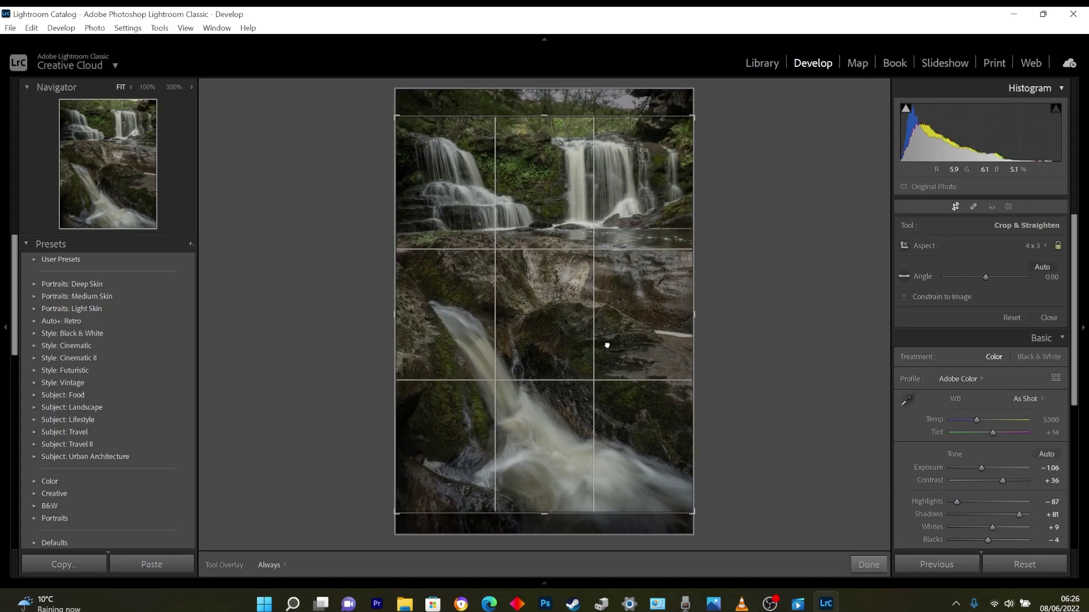
click(868, 564)
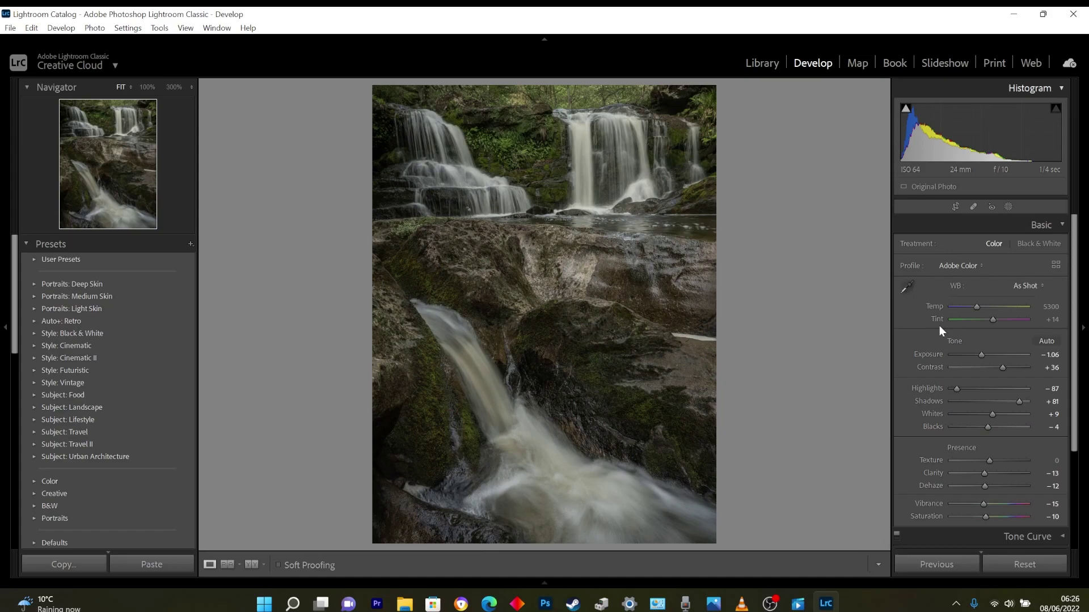
- Straighten the cropped photo with an angle of 1.18 and shift the image slightly down inside the crop frame
click(955, 207)
drag(985, 268, 986, 280)
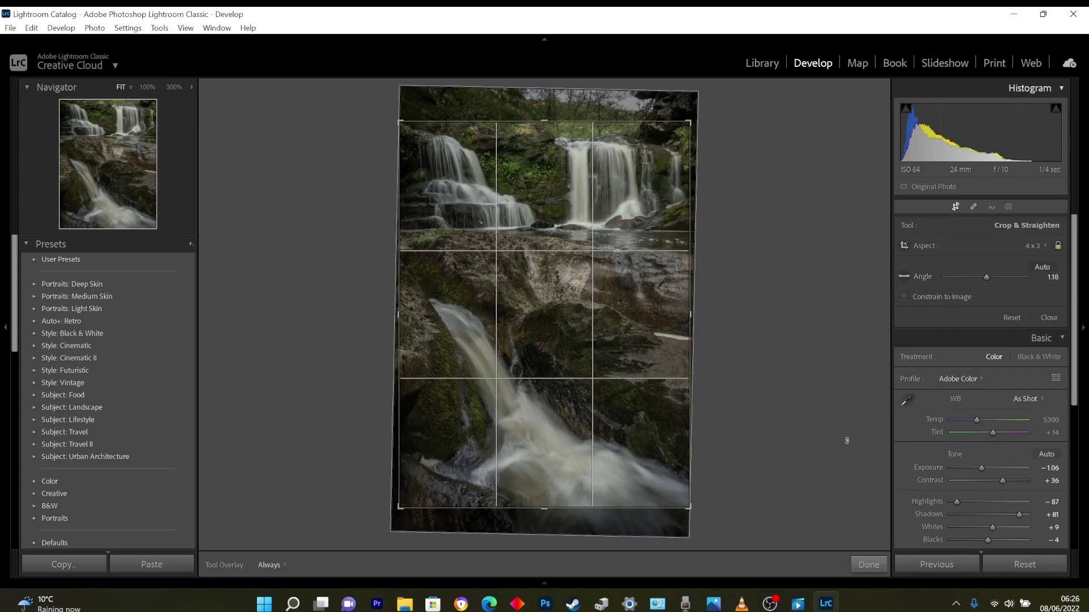
click(869, 564)
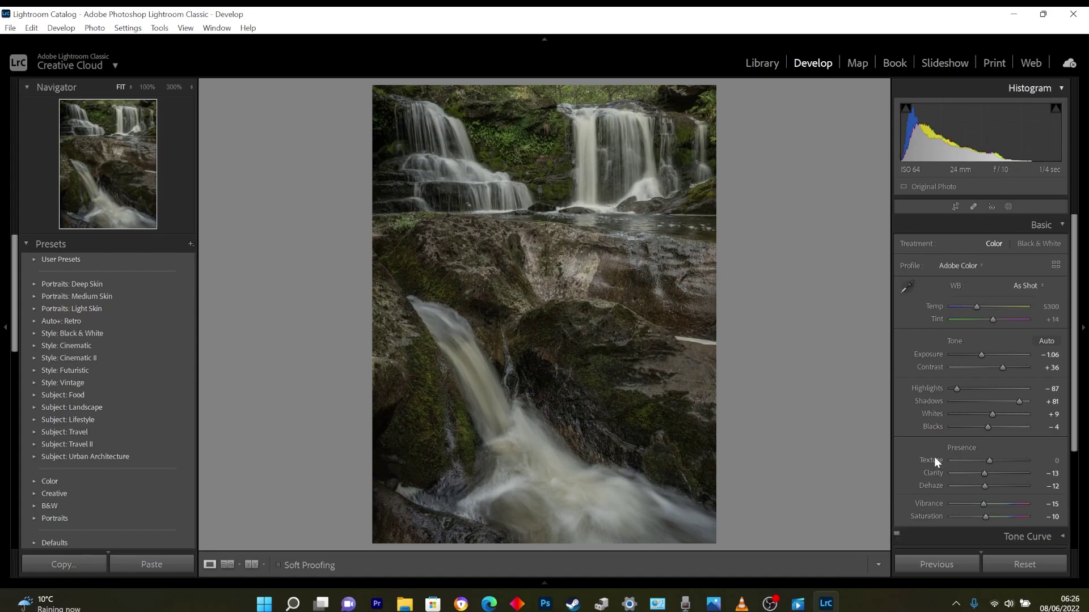
click(958, 207)
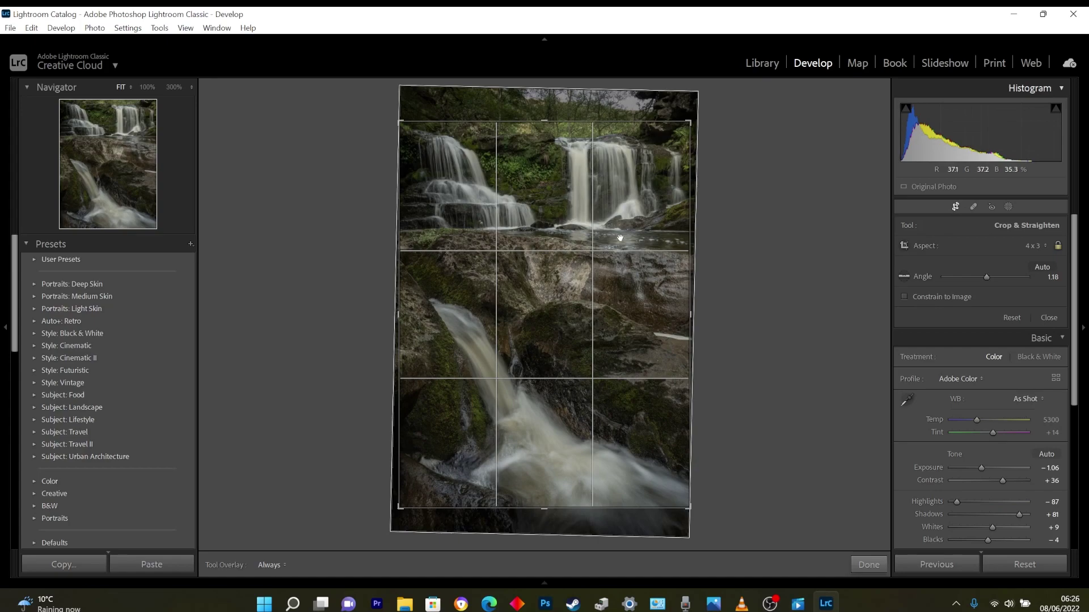
mouse_move(565, 225)
mouse_down()
mouse_move(560, 262)
mouse_move(562, 241)
mouse_up()
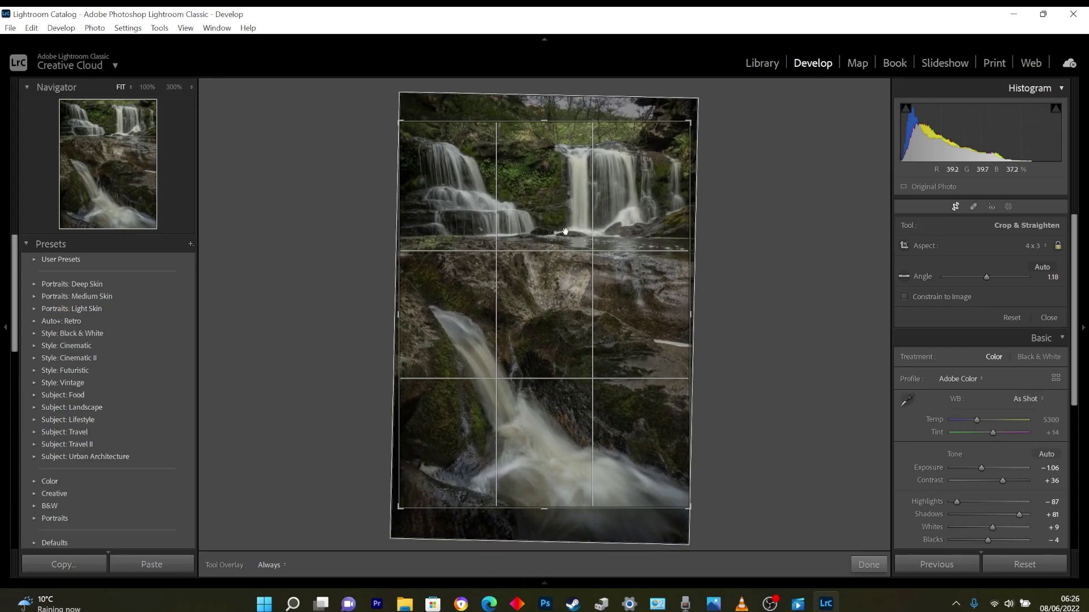
click(868, 565)
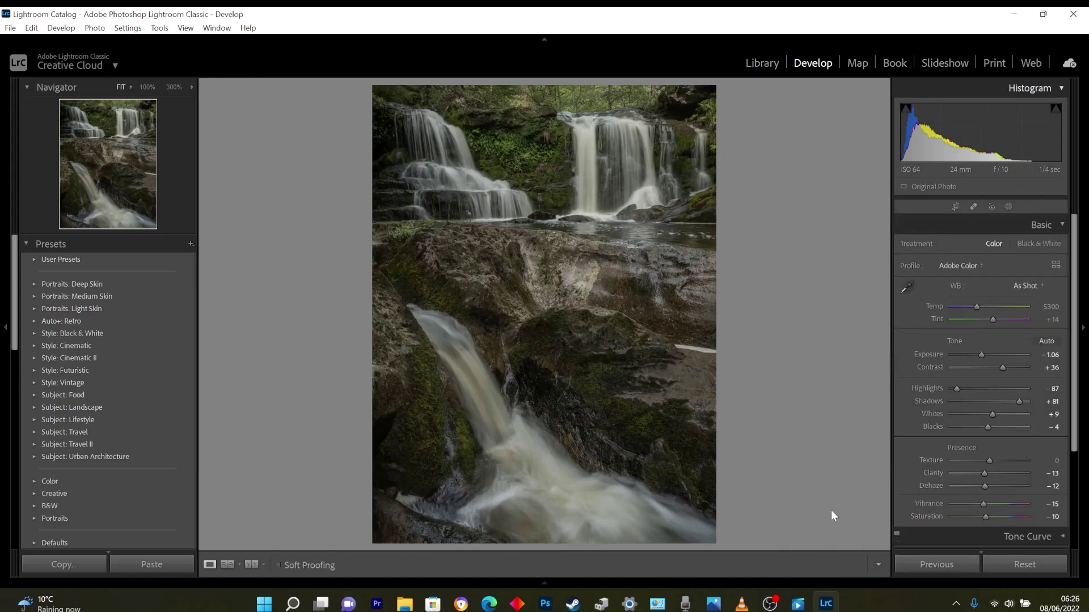
- Open the Tone Curve's point curve and add anchor points along the diagonal from the shadows to the highlights
scroll(1004, 403, down, 1)
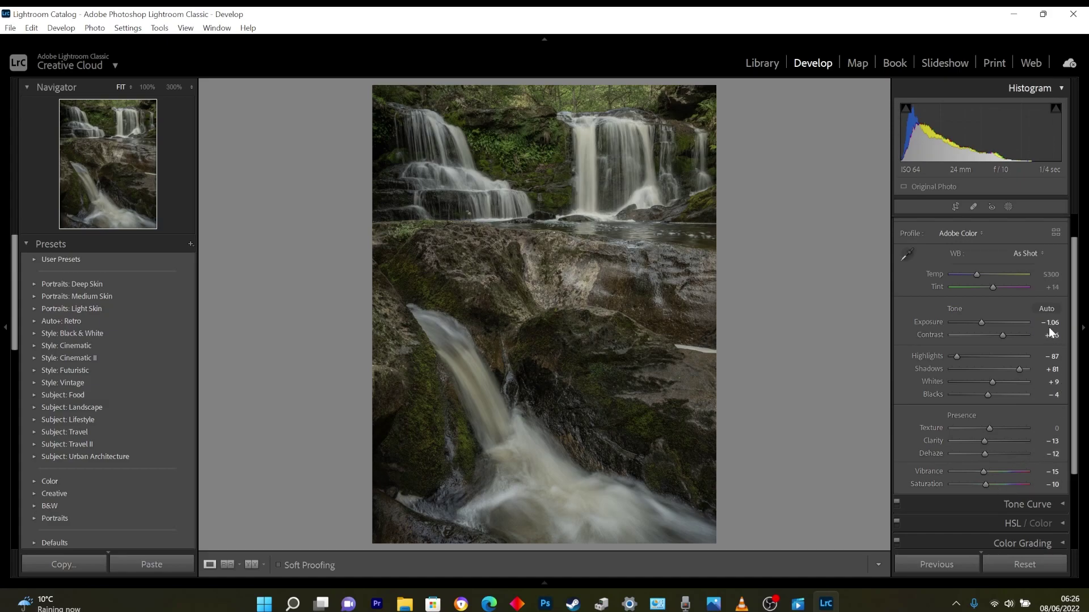
scroll(1050, 329, down, 2)
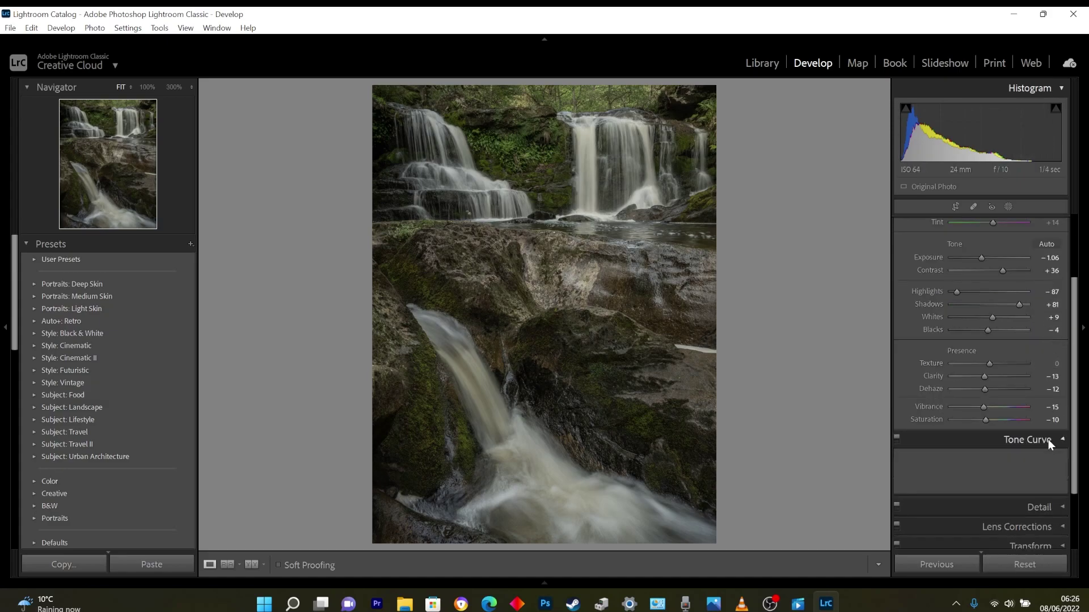
click(1048, 440)
scroll(972, 406, up, 4)
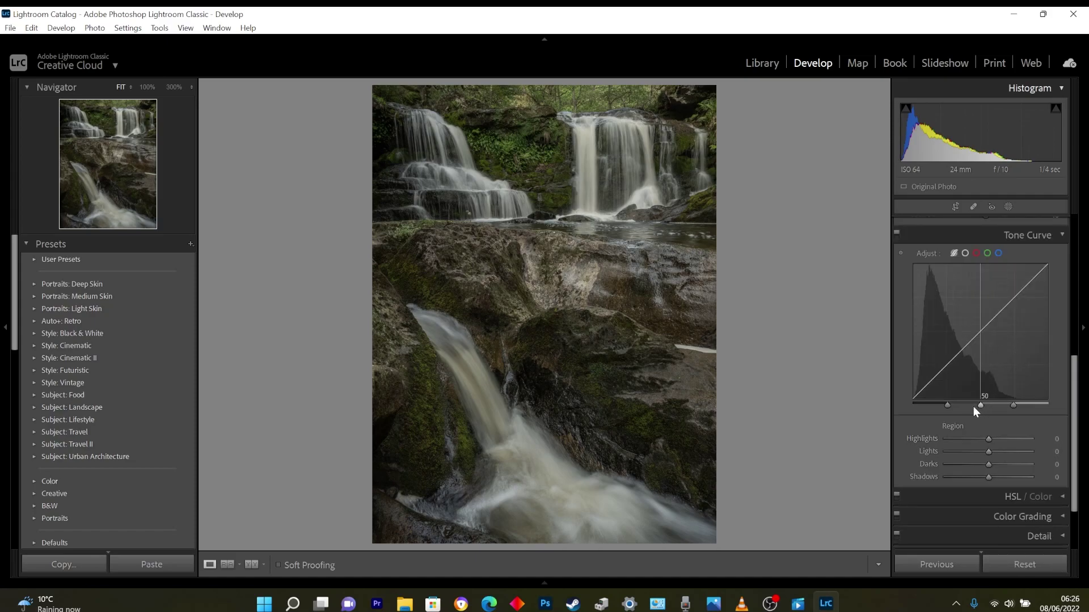
click(965, 313)
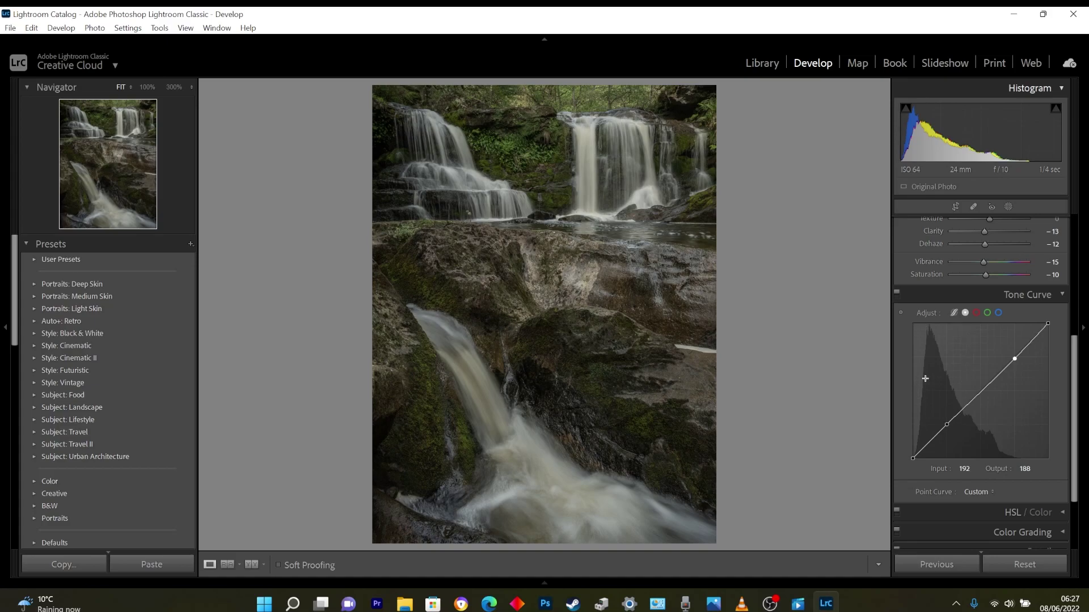
click(961, 411)
click(1003, 370)
- Shape a faded curve: raise the black point, move the midtone point to 101/86, the highlight point to 208/191 and the white point to 255/235
drag(913, 458, 967, 413)
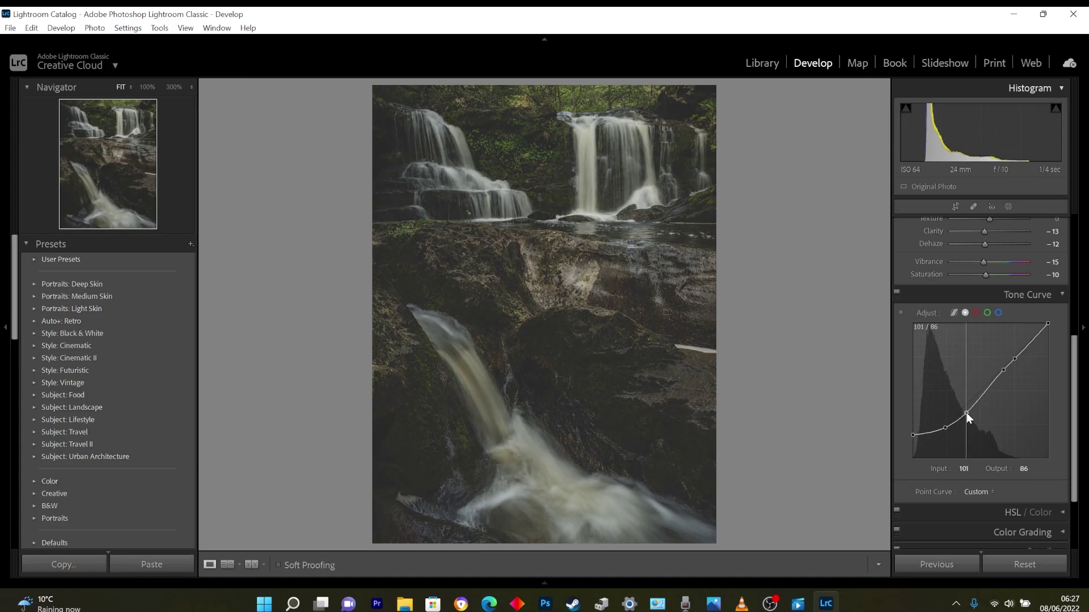
drag(1015, 356, 1021, 357)
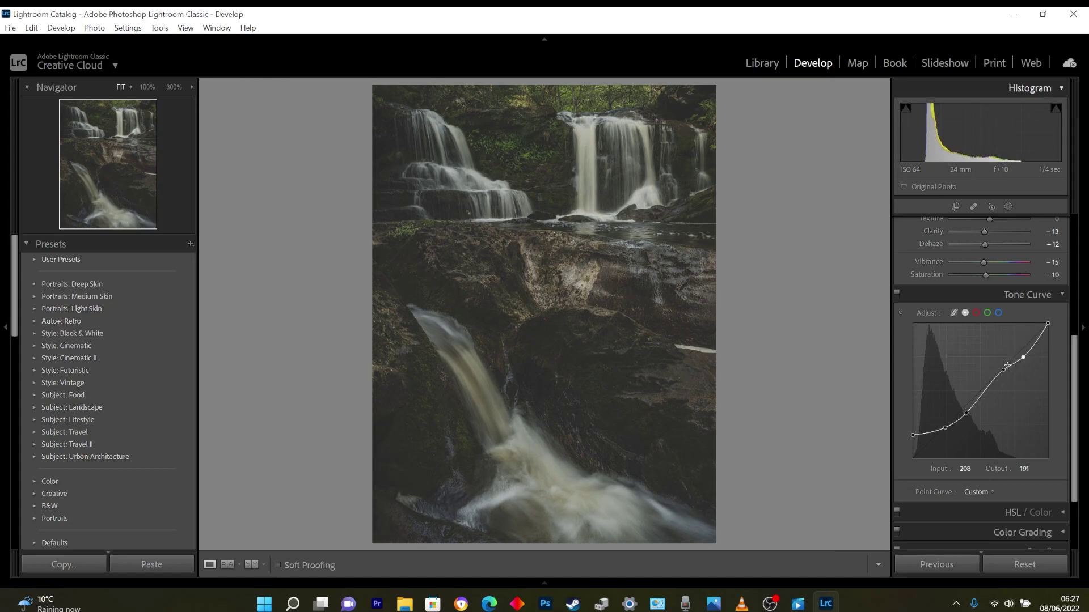
mouse_move(1045, 329)
mouse_down()
mouse_move(1056, 358)
mouse_move(1060, 325)
mouse_move(1016, 328)
mouse_move(1049, 333)
mouse_up()
- Raise Whites to +30 and Blacks to +34 in the basic tone adjustments
scroll(964, 350, up, 3)
scroll(1004, 397, up, 3)
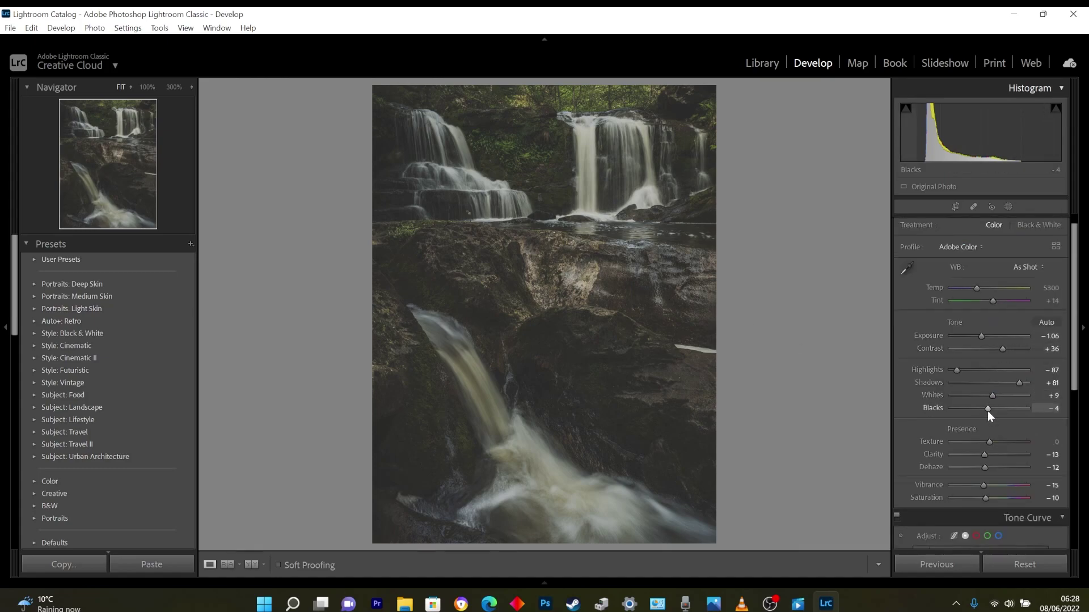
drag(988, 408, 1001, 395)
click(554, 153)
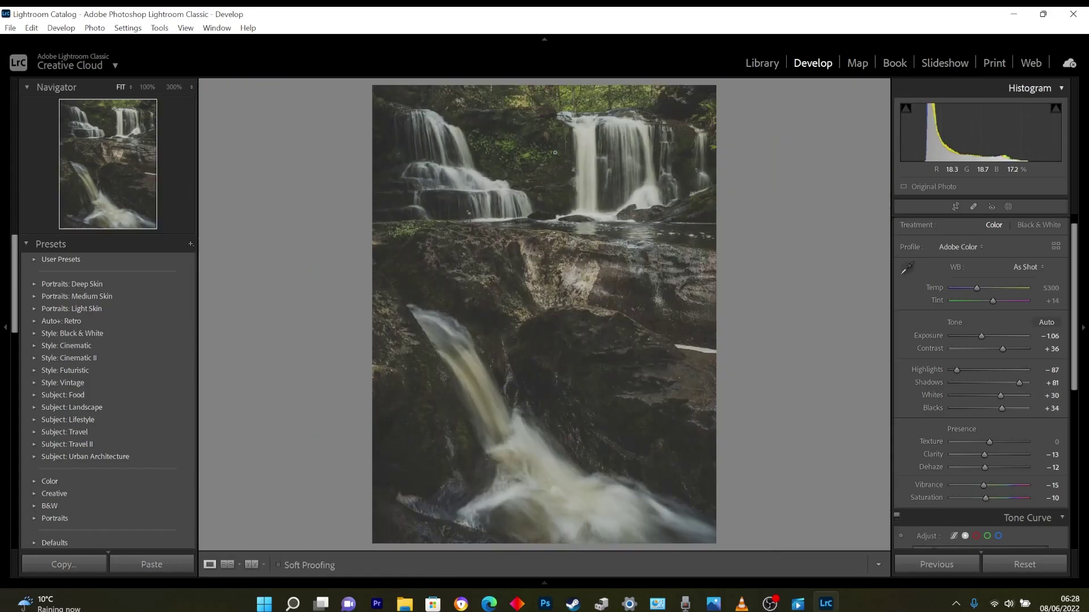
- Warm the white balance slightly by setting Temp to 5543
scroll(1014, 343, down, 1)
scroll(996, 289, up, 1)
drag(978, 288, 978, 285)
key(period)
scroll(1006, 333, down, 5)
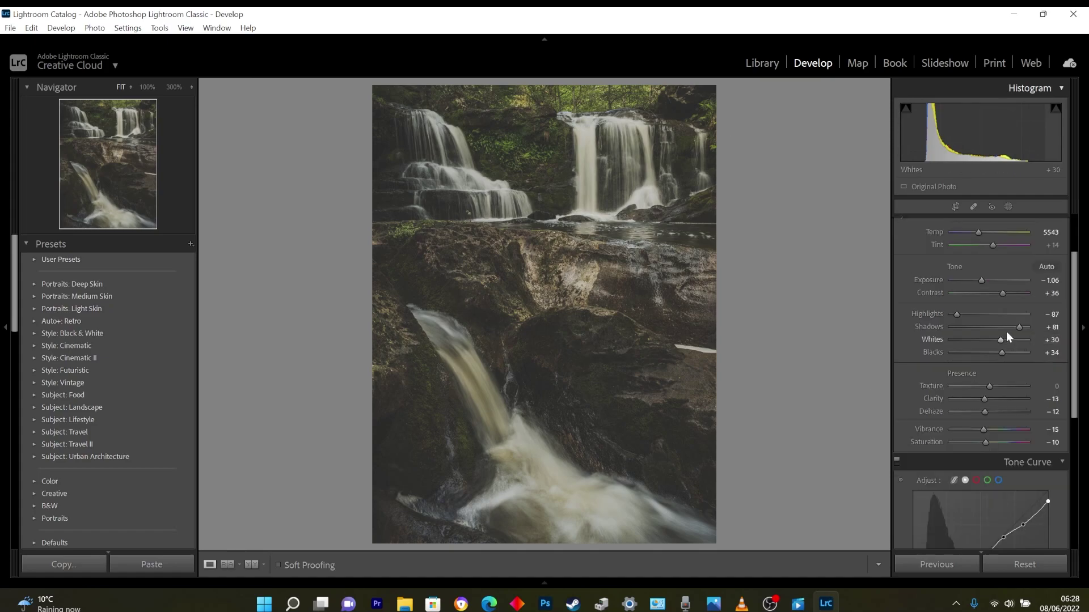
scroll(987, 300, down, 4)
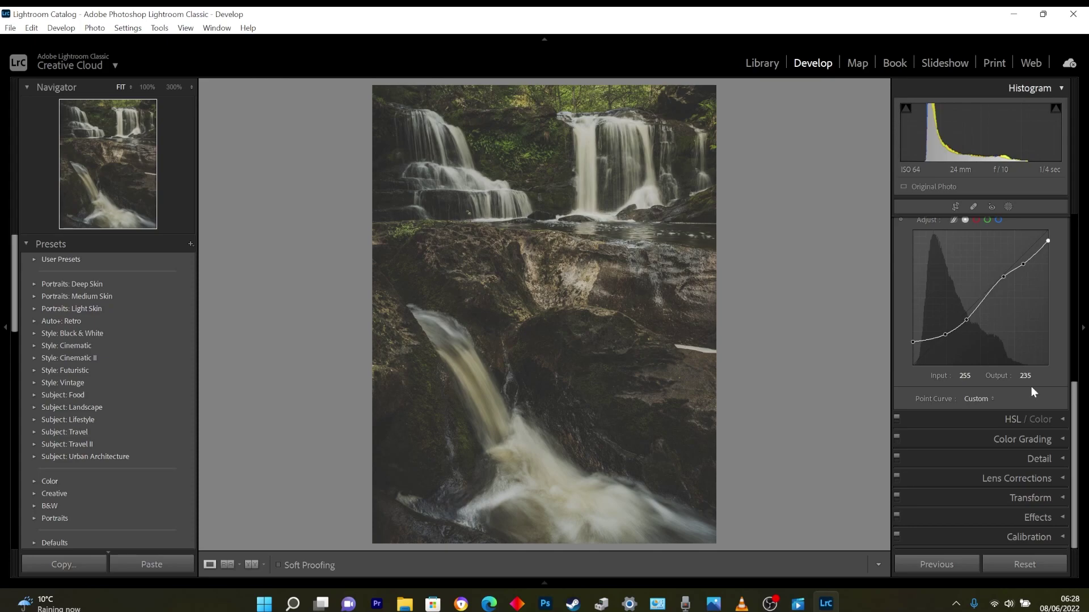
- Expand the Color Grading, Detail and HSL adjustments, and switch HSL to its Hue, Saturation and Luminance sliders
click(1052, 442)
scroll(1008, 314, down, 3)
scroll(1011, 301, up, 2)
scroll(1021, 328, down, 2)
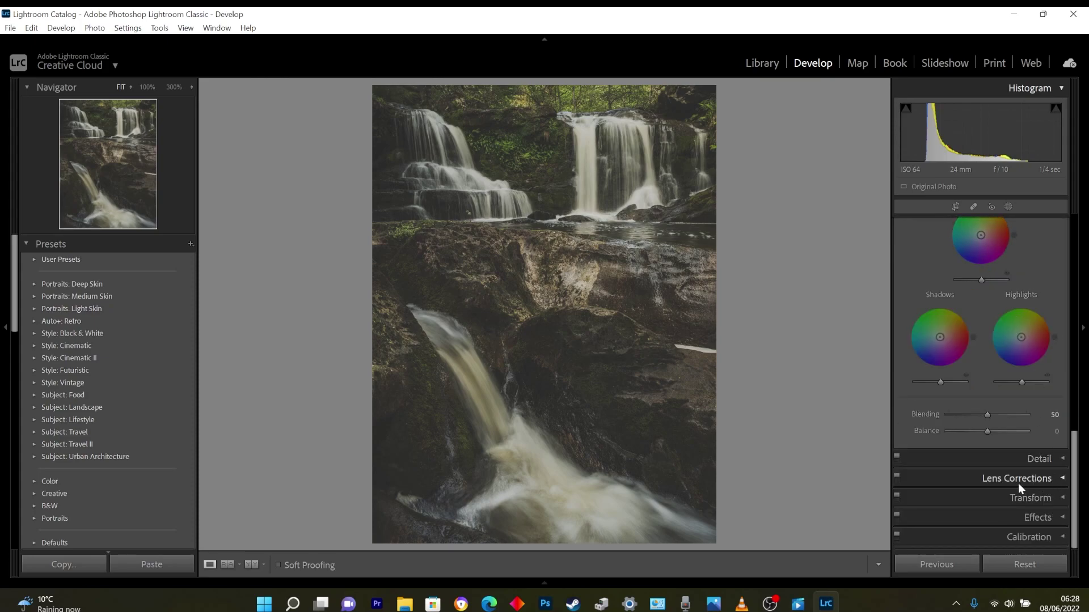
click(1050, 460)
scroll(1008, 392, up, 10)
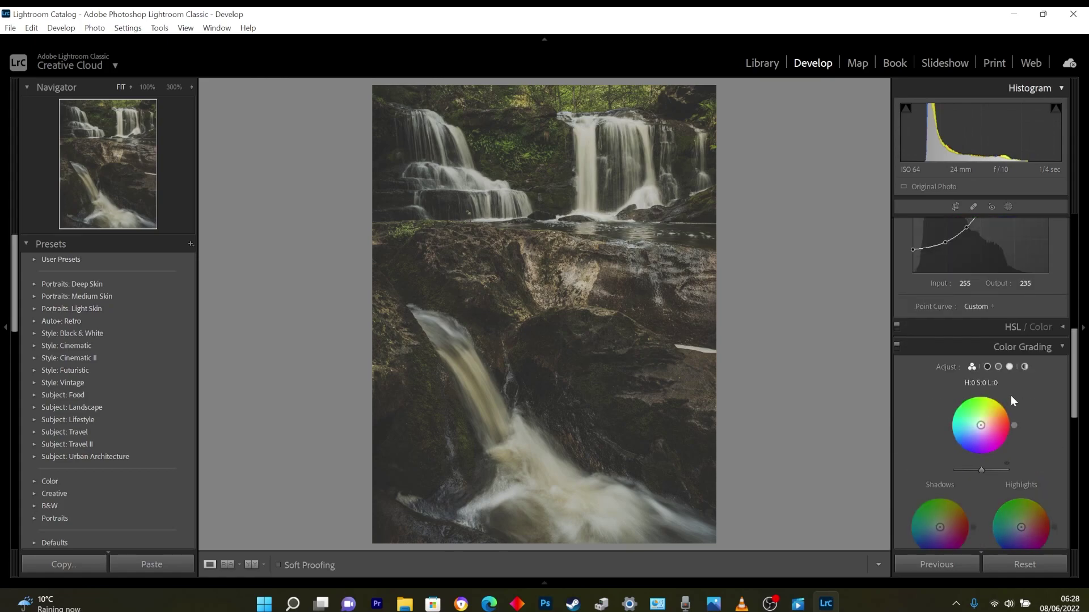
click(1049, 411)
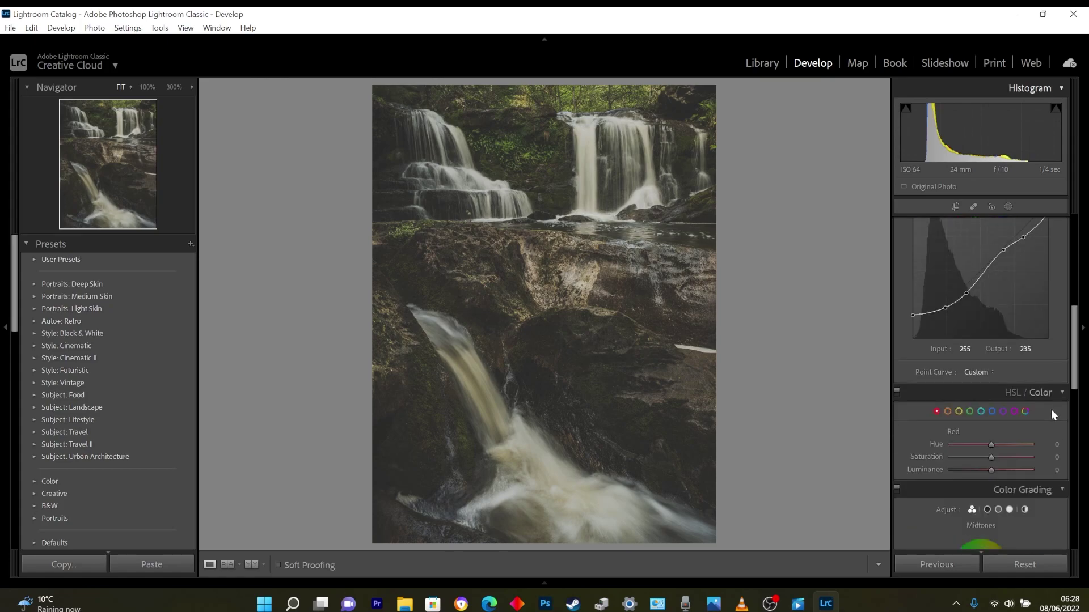
click(1015, 394)
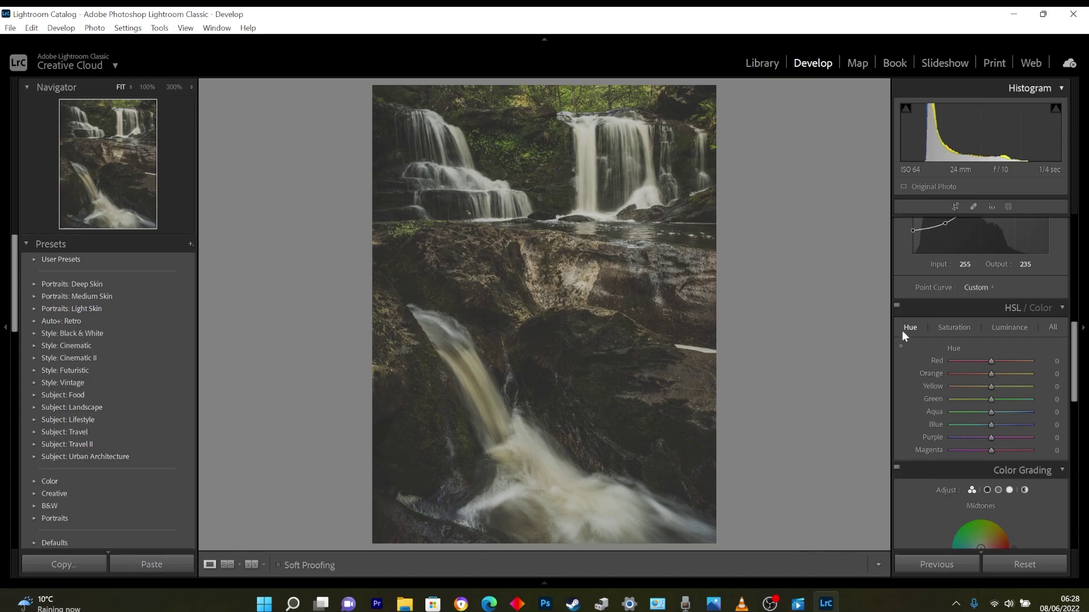
- Reduce the HSL saturation of Orange to -15 and Yellow to -45
click(955, 327)
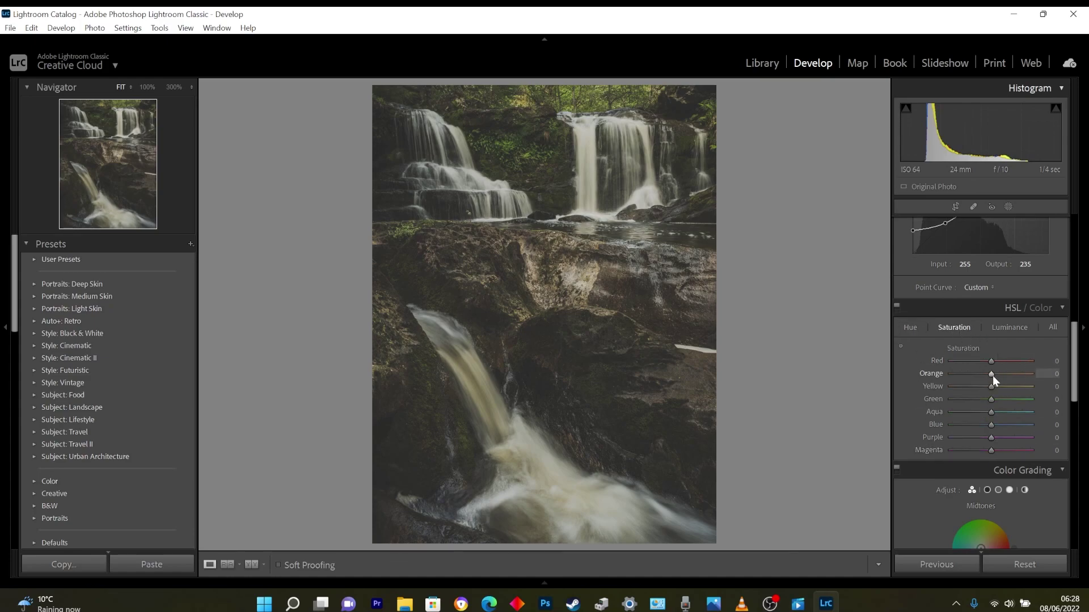
drag(992, 378, 968, 387)
drag(984, 389, 980, 389)
- Shift the HSL hue of Yellow slightly toward orange and of Green slightly toward aqua
click(909, 329)
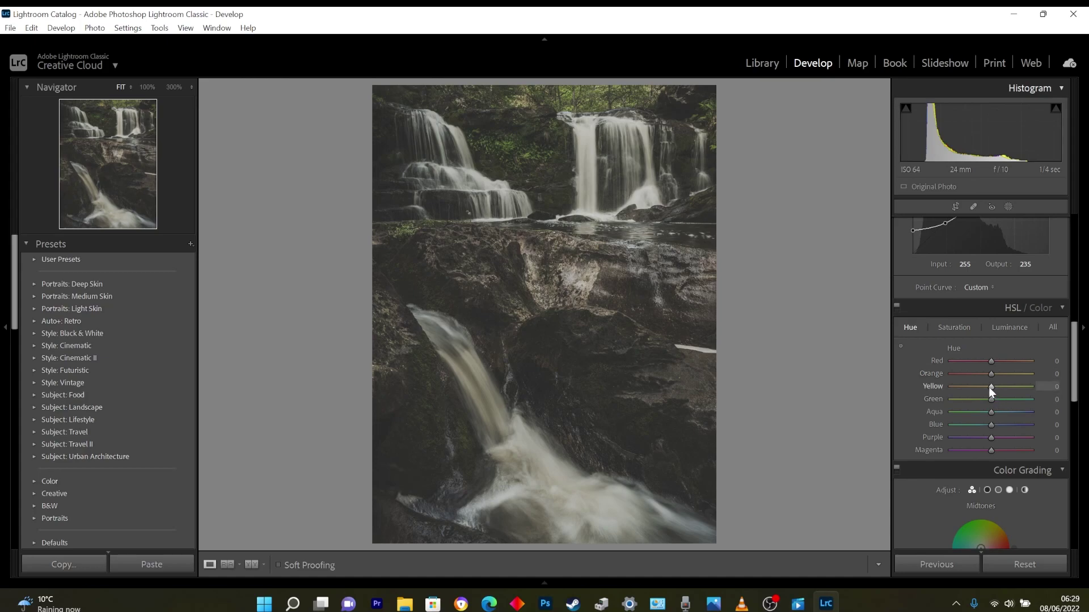
drag(990, 387, 981, 382)
mouse_move(990, 399)
mouse_down()
mouse_move(974, 400)
mouse_move(1003, 402)
mouse_up()
drag(1002, 398, 1001, 399)
- Raise the Green saturation in HSL and set luminance to Red +1, Orange +24, Yellow +14 and Green +17
click(955, 327)
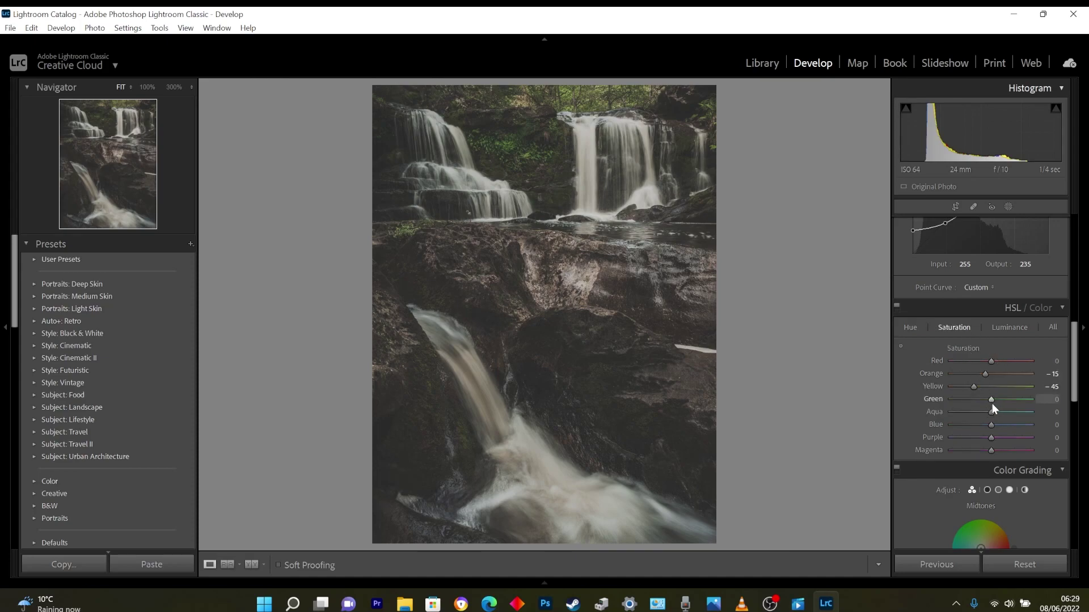
drag(992, 400, 1006, 397)
click(1008, 328)
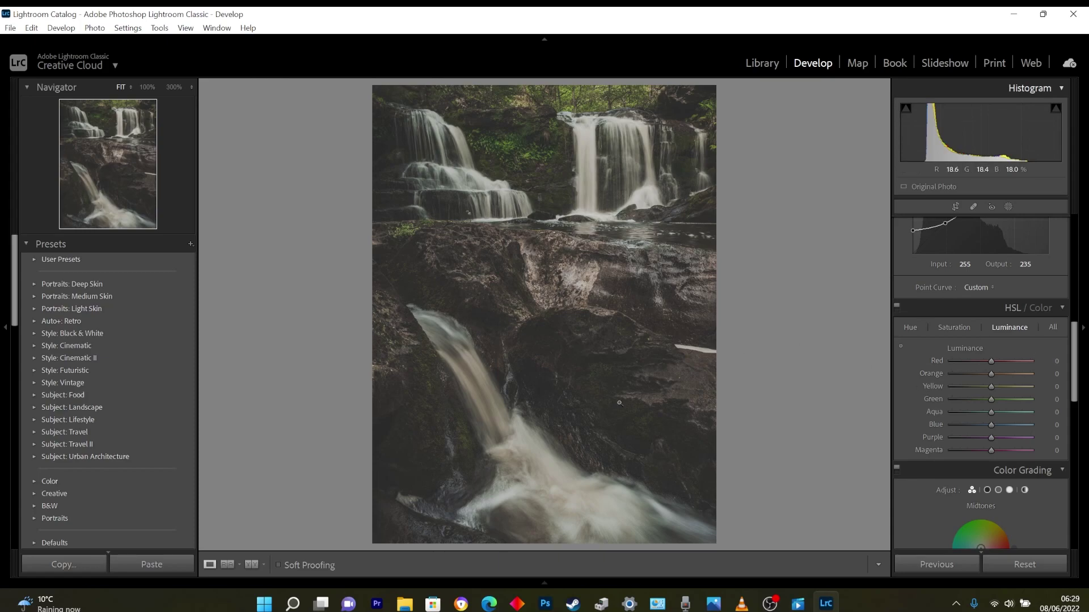
drag(992, 358, 995, 399)
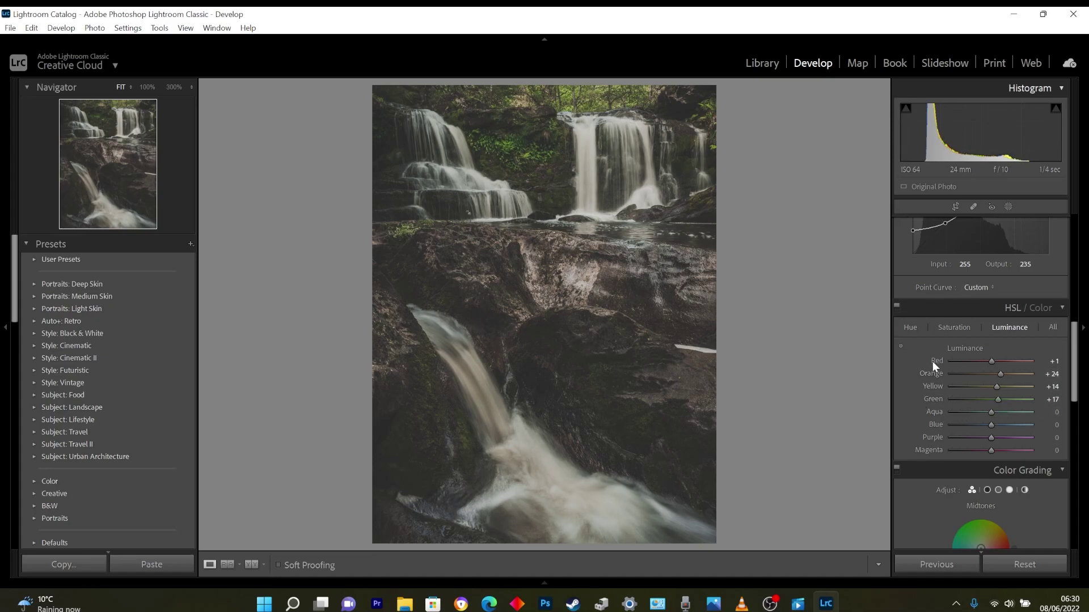
- Raise the midtone luminance to +36 in Color Grading and slightly lift the shadow luminance
scroll(941, 361, down, 5)
drag(978, 420, 988, 420)
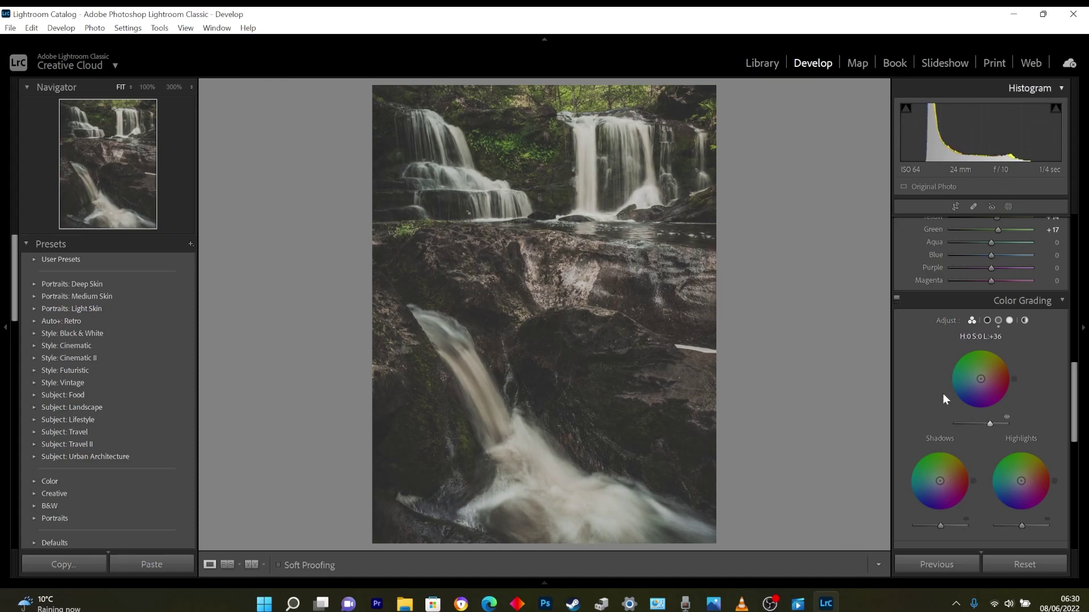
scroll(942, 465, down, 3)
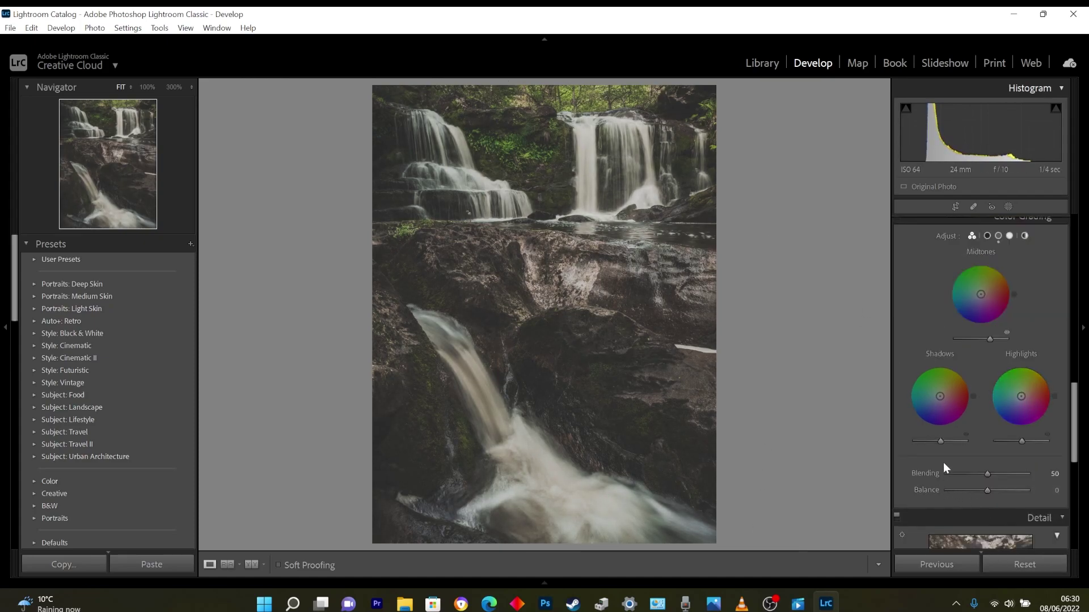
mouse_move(942, 441)
mouse_down()
mouse_move(959, 438)
mouse_move(940, 440)
mouse_up()
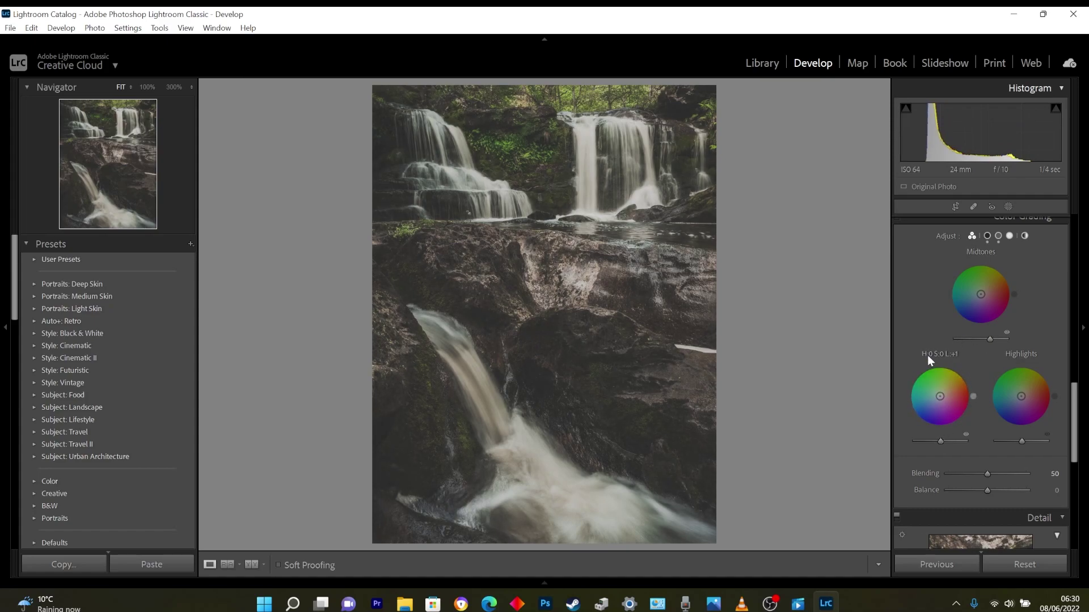
drag(940, 441, 948, 440)
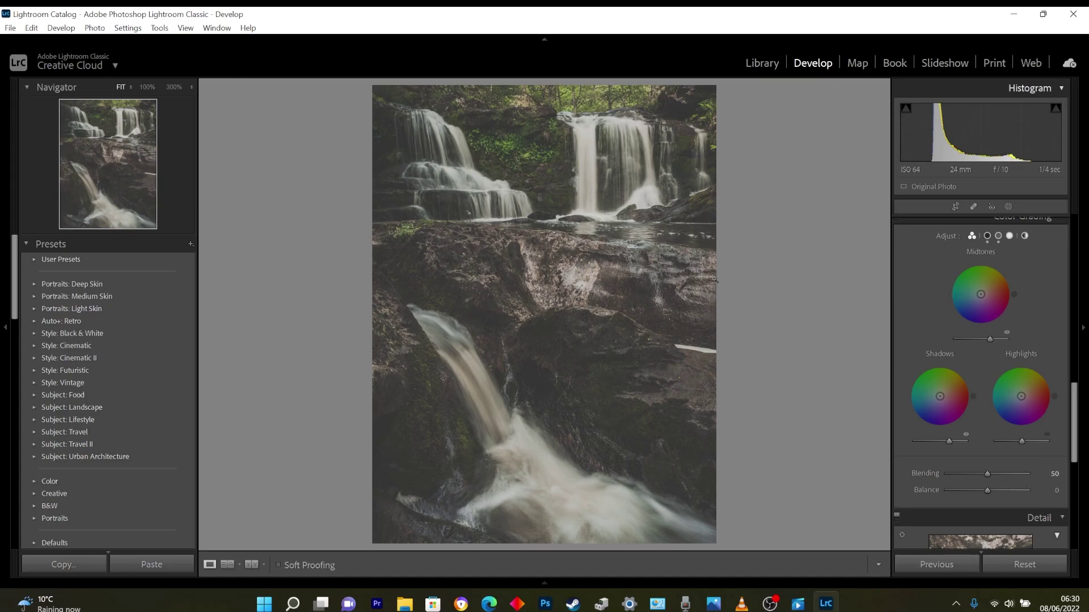
- Dismiss the masking introduction and add a new Brush mask to the photo
scroll(967, 279, up, 10)
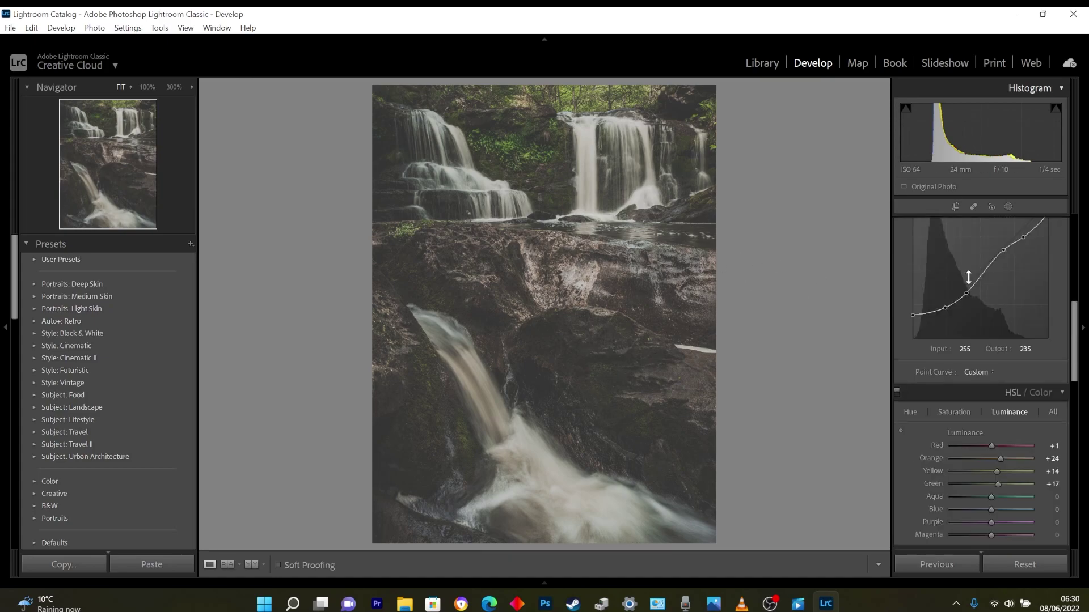
click(1011, 205)
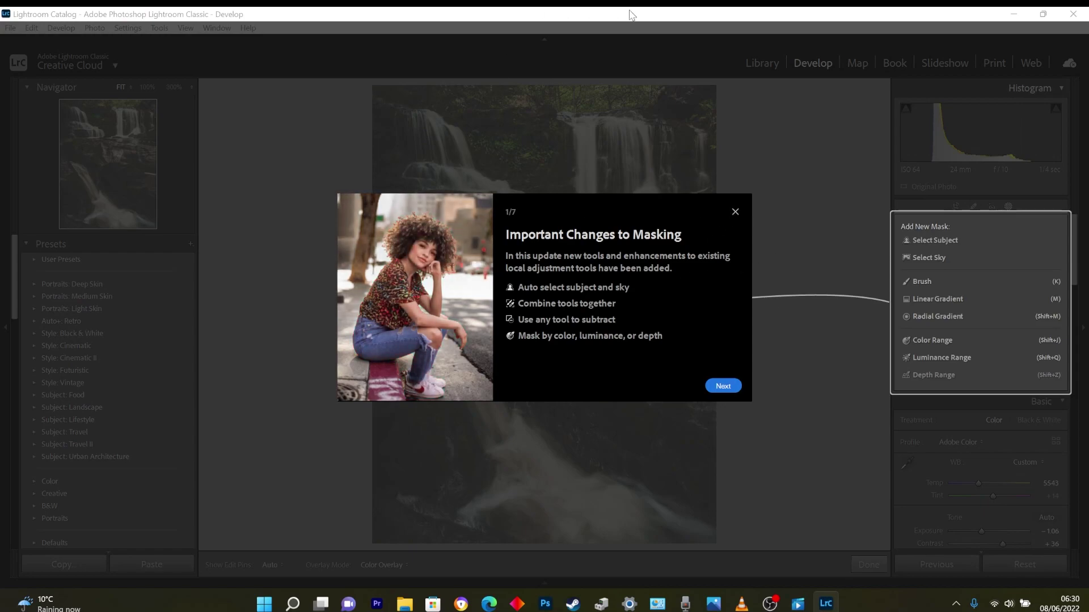
click(735, 212)
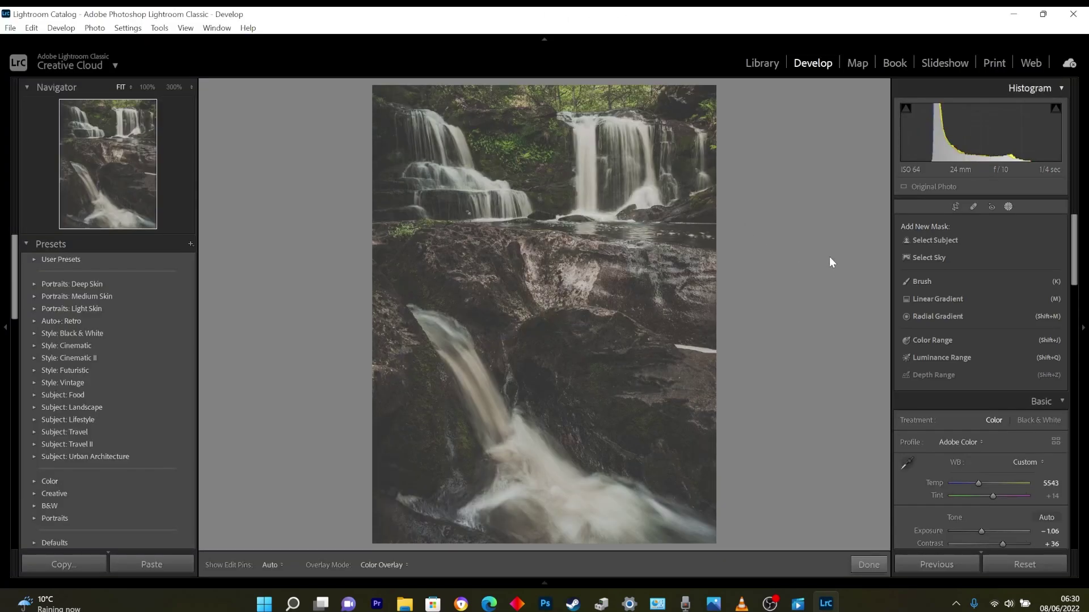
click(924, 282)
scroll(673, 272, down, 7)
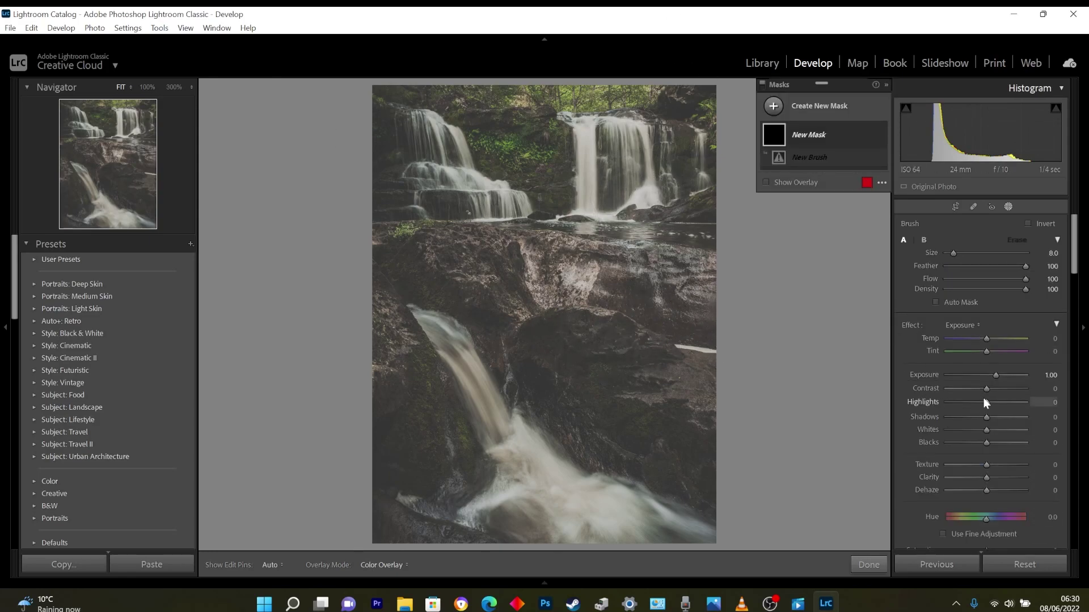
scroll(1028, 422, down, 5)
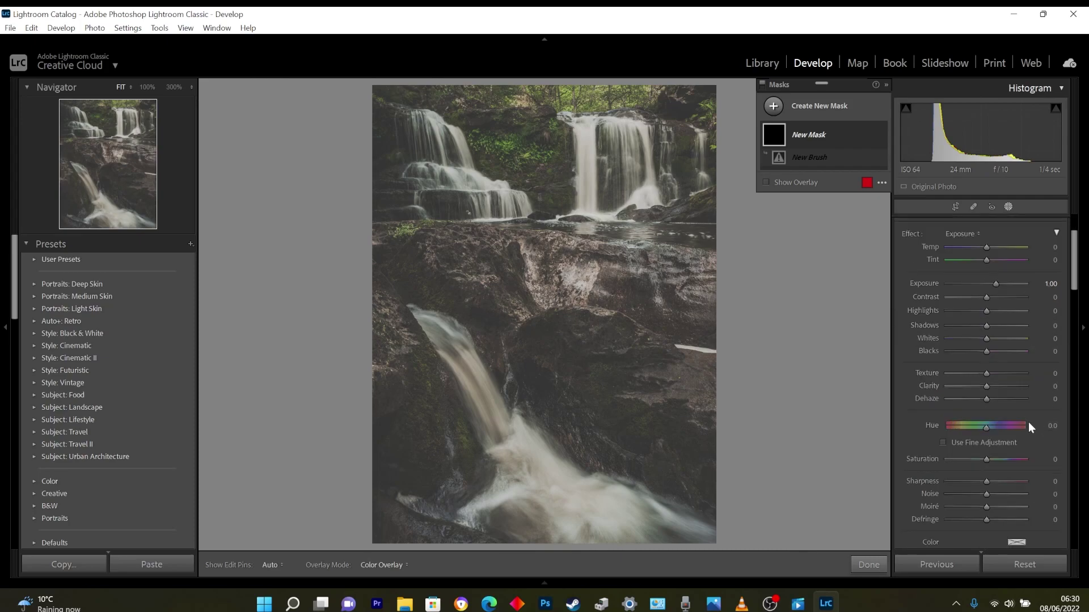
- Paint the brush mask over the rocks beside the lower cascade and the broad ledge beneath the upper falls
key(h)
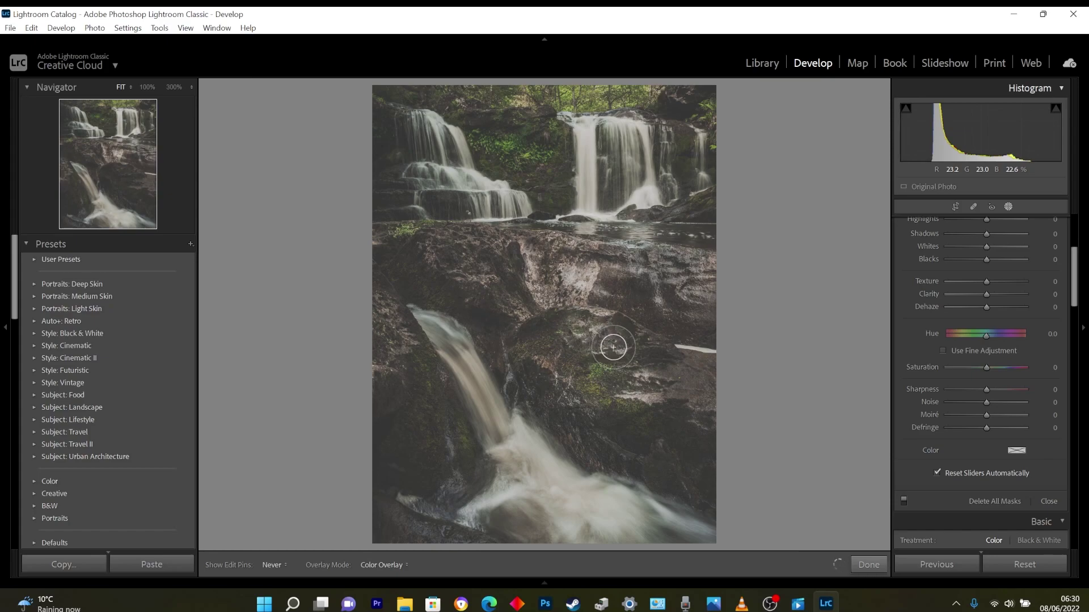
mouse_move(658, 378)
mouse_down()
mouse_move(632, 370)
mouse_move(694, 382)
mouse_move(699, 366)
mouse_move(687, 369)
mouse_move(711, 384)
mouse_up()
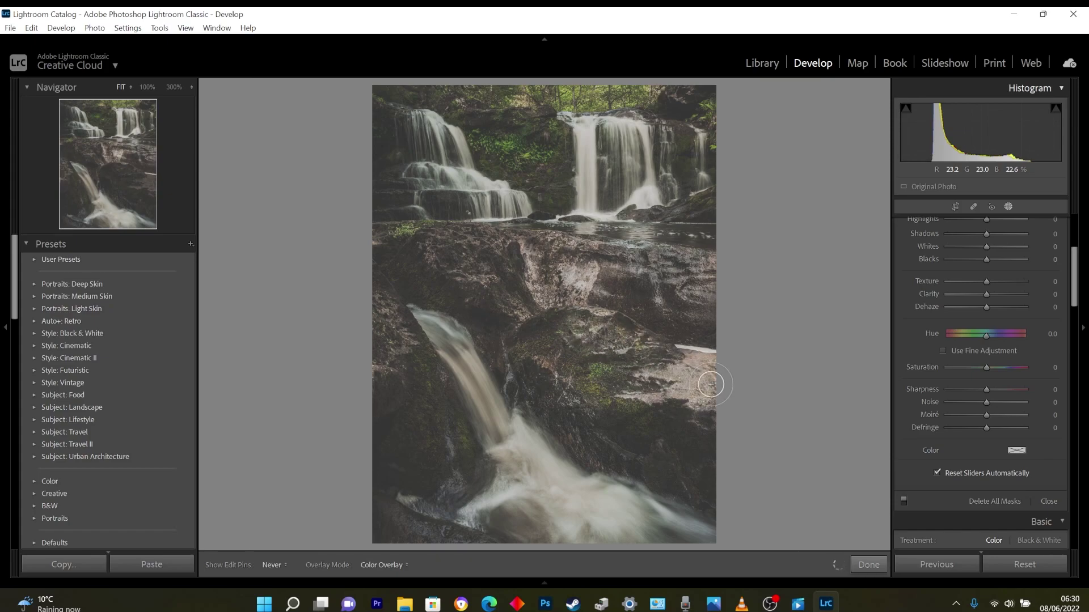
key(h)
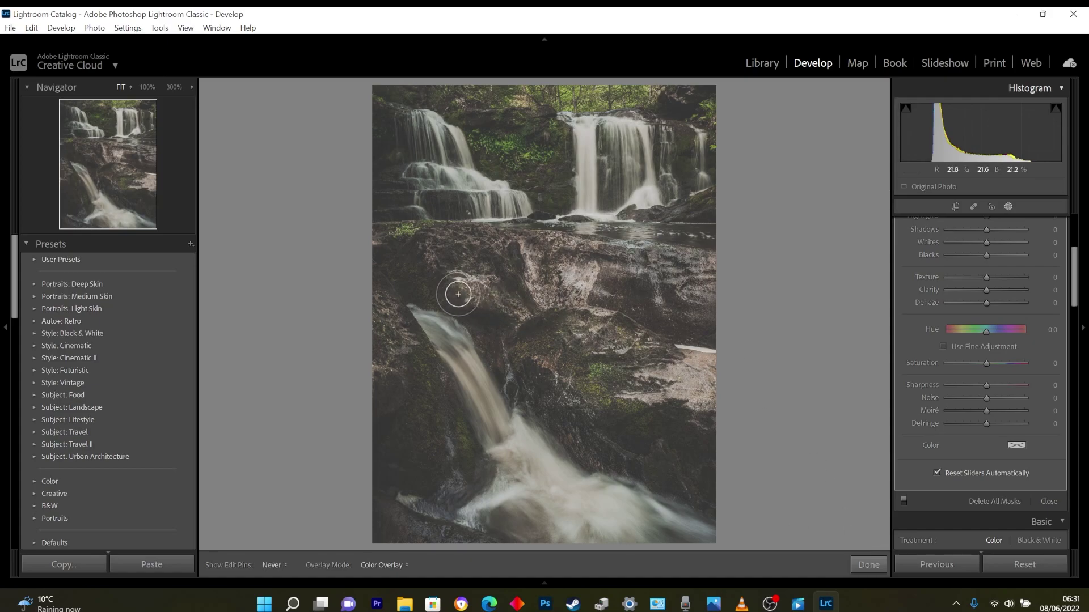
mouse_move(475, 254)
mouse_down()
mouse_move(593, 328)
mouse_move(468, 275)
mouse_move(435, 245)
mouse_move(482, 260)
mouse_up()
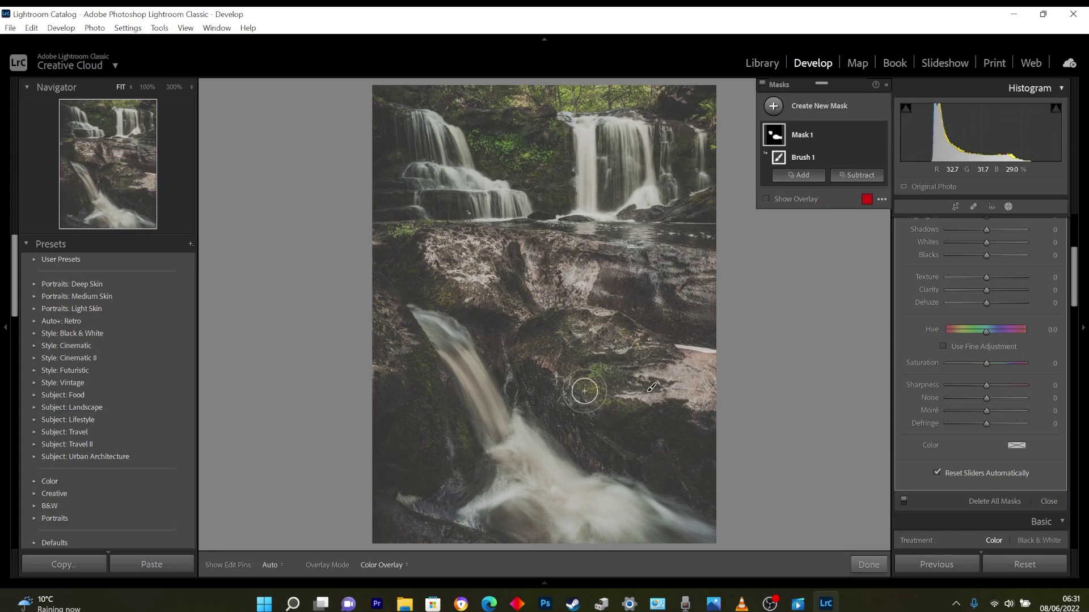
mouse_move(639, 301)
mouse_down()
mouse_move(629, 282)
mouse_move(652, 294)
mouse_move(669, 279)
mouse_move(707, 275)
mouse_move(627, 261)
mouse_up()
mouse_move(415, 326)
mouse_down()
mouse_move(391, 335)
mouse_move(404, 350)
mouse_move(384, 354)
mouse_move(395, 341)
mouse_move(384, 318)
mouse_up()
drag(380, 309, 374, 291)
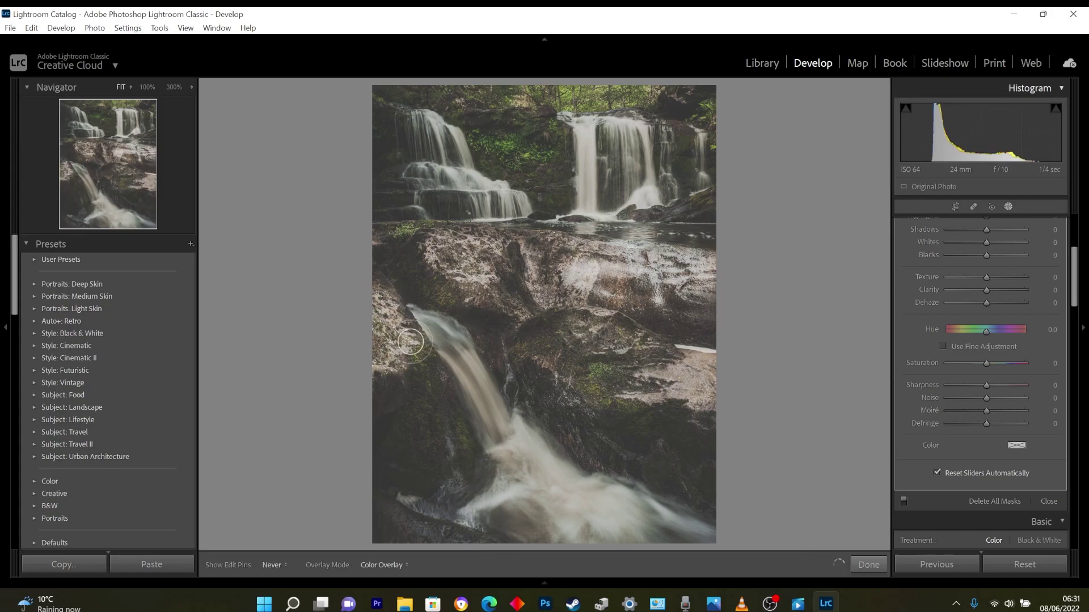
key(h)
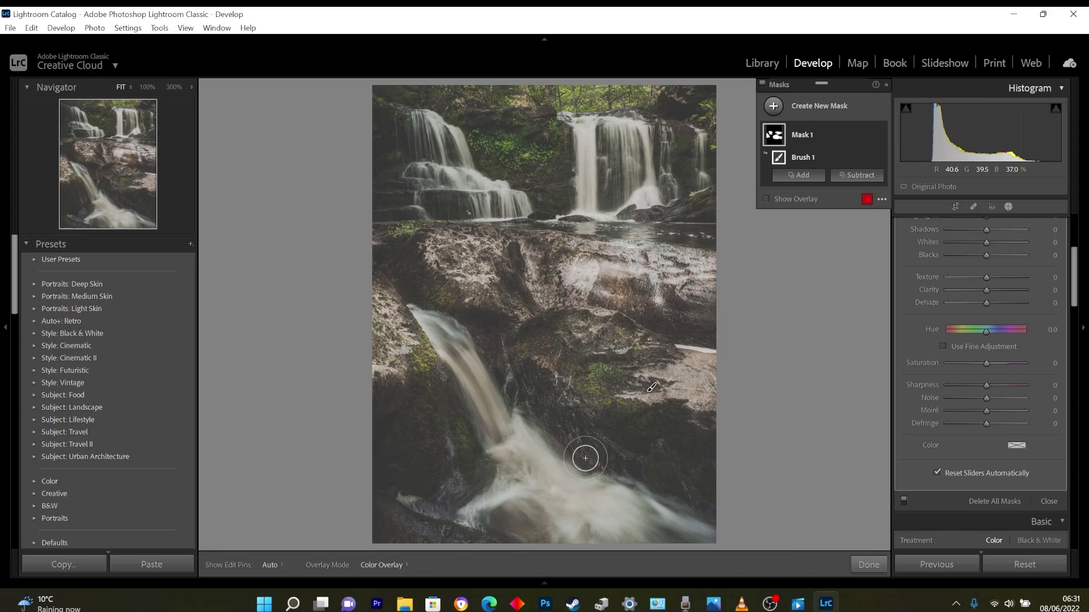
- Set the rock mask's Exposure to 0.55, Contrast to -15, Shadows to -23 and Clarity to 44
scroll(1030, 268, up, 3)
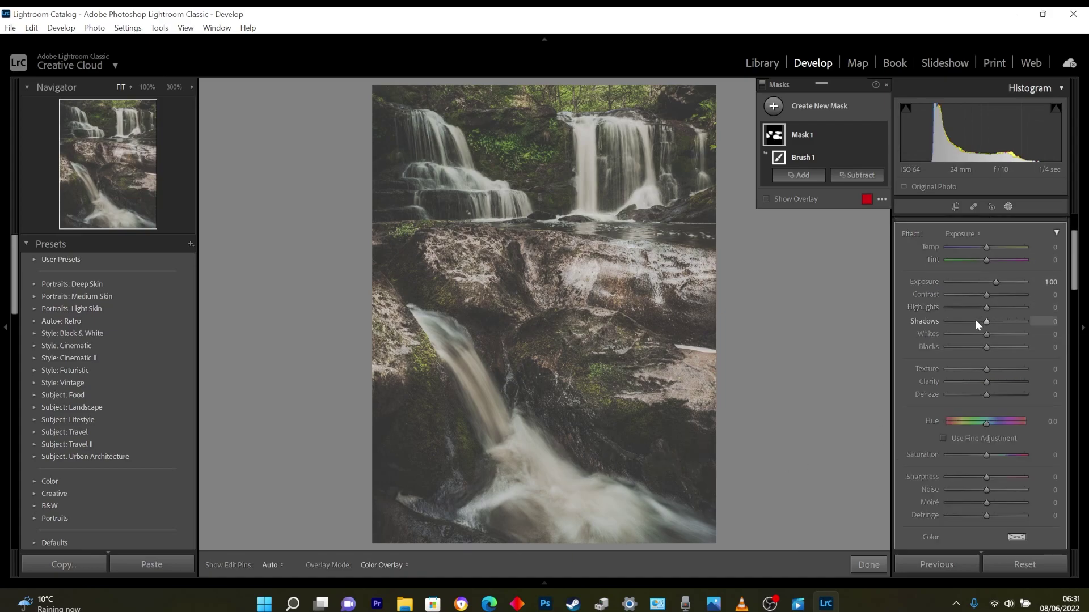
drag(995, 282, 992, 281)
double_click(992, 281)
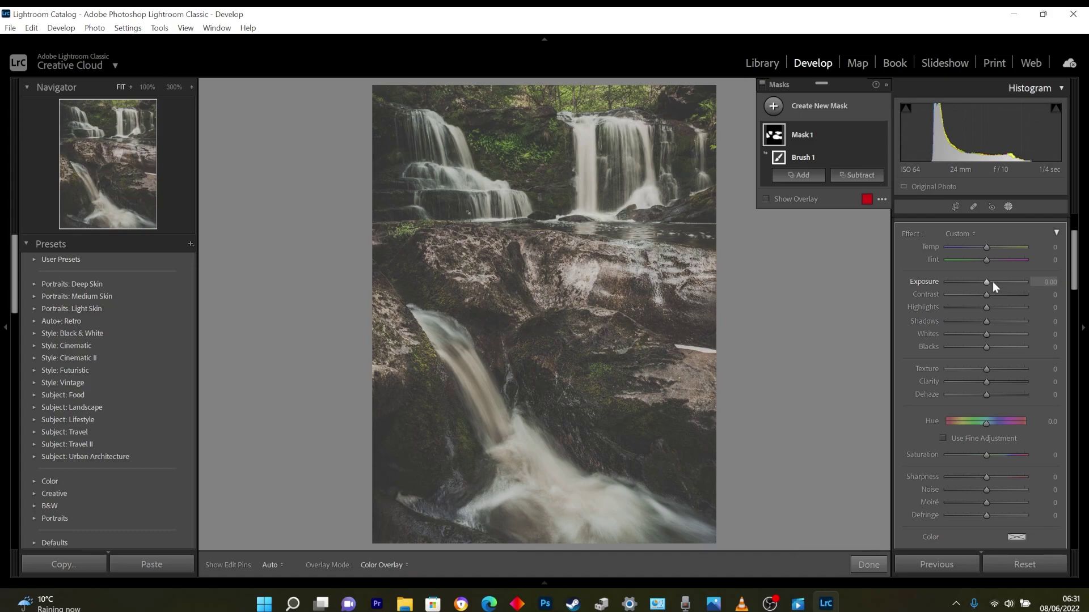
drag(985, 281, 978, 294)
scroll(992, 352, down, 3)
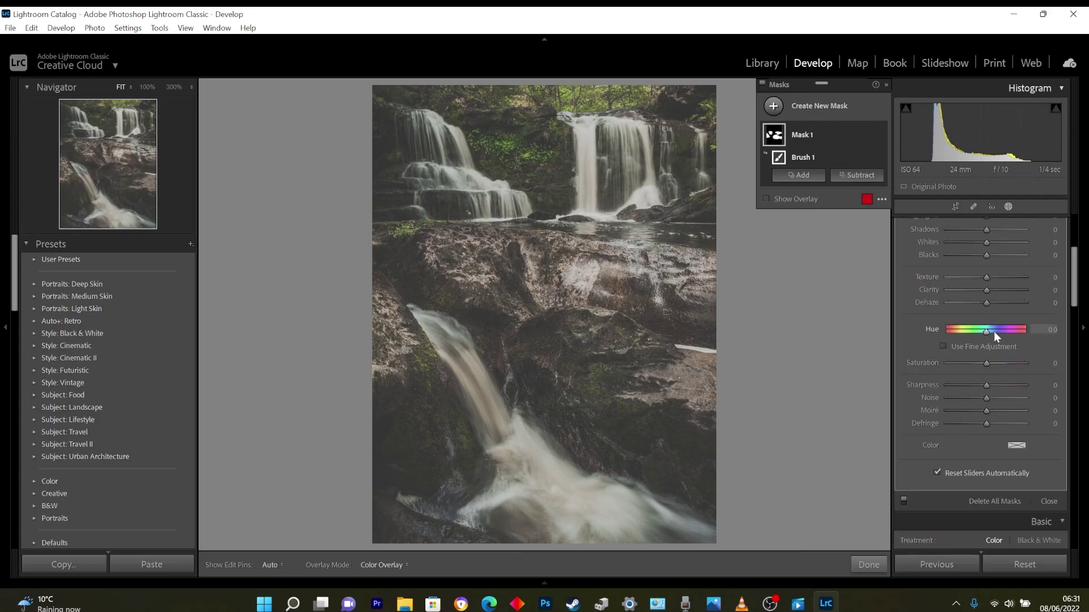
drag(987, 289, 977, 228)
double_click(982, 254)
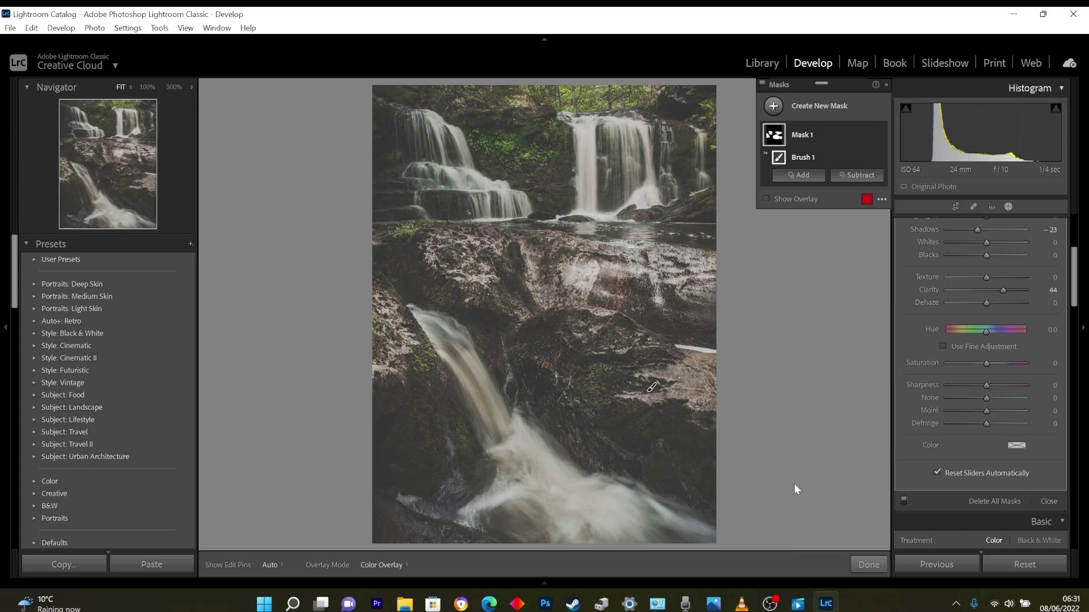
- Refine the rock mask with Exposure 0.20, Contrast -5 and Saturation -28, and finish the masking edit
scroll(1021, 396, up, 5)
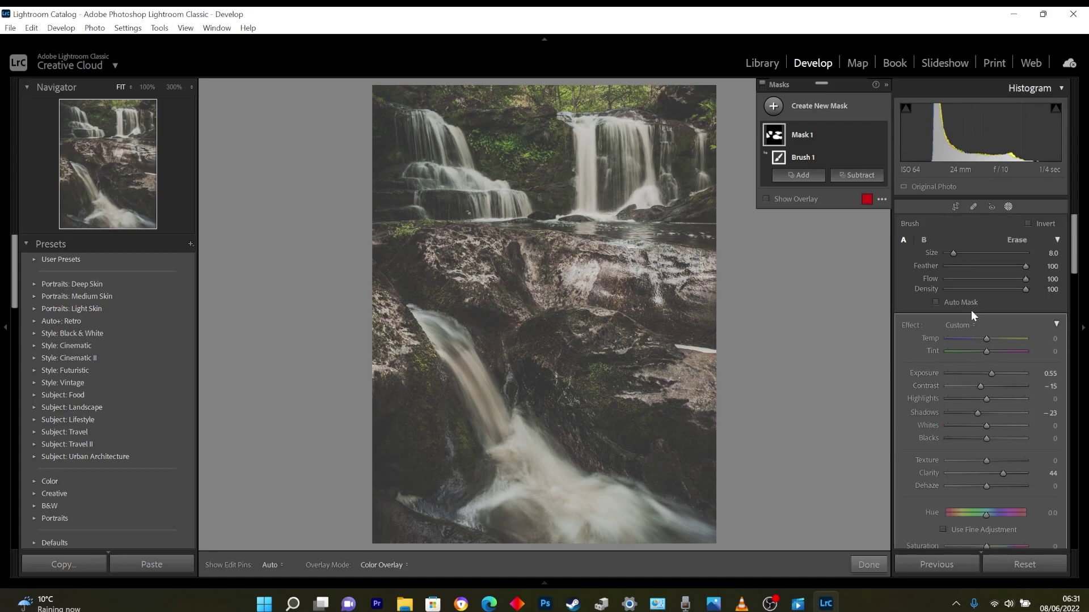
key(Up)
key(Up)
drag(988, 373, 985, 374)
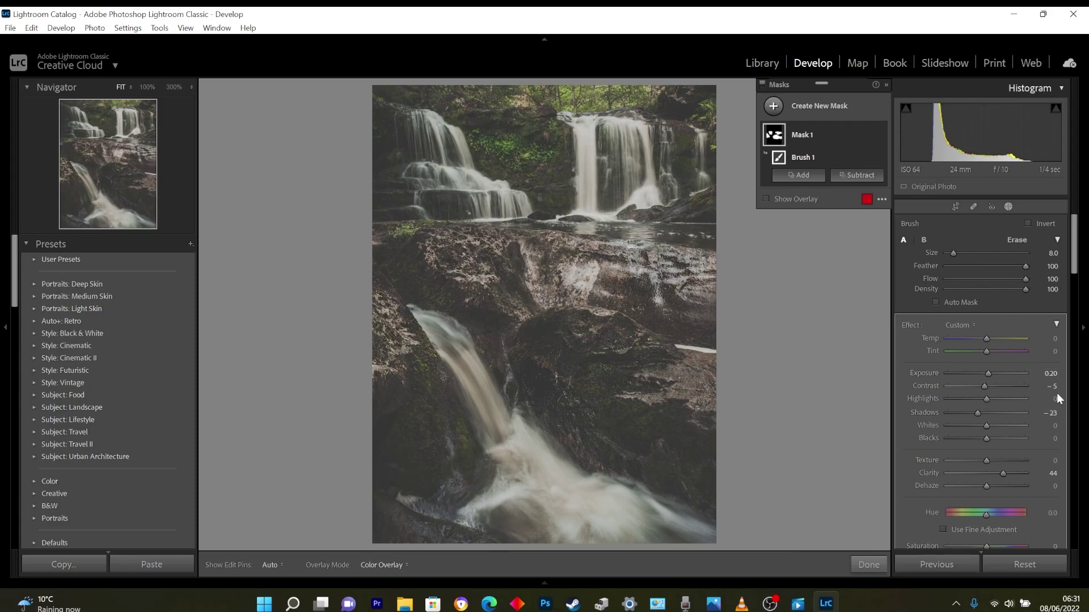
scroll(968, 445, down, 3)
drag(985, 451, 974, 451)
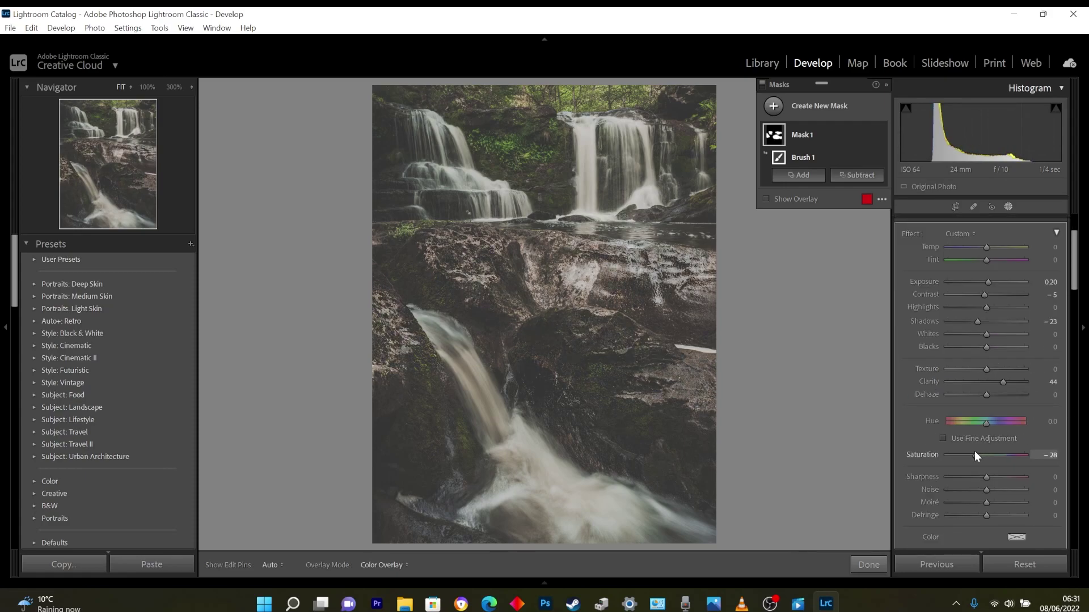
click(870, 566)
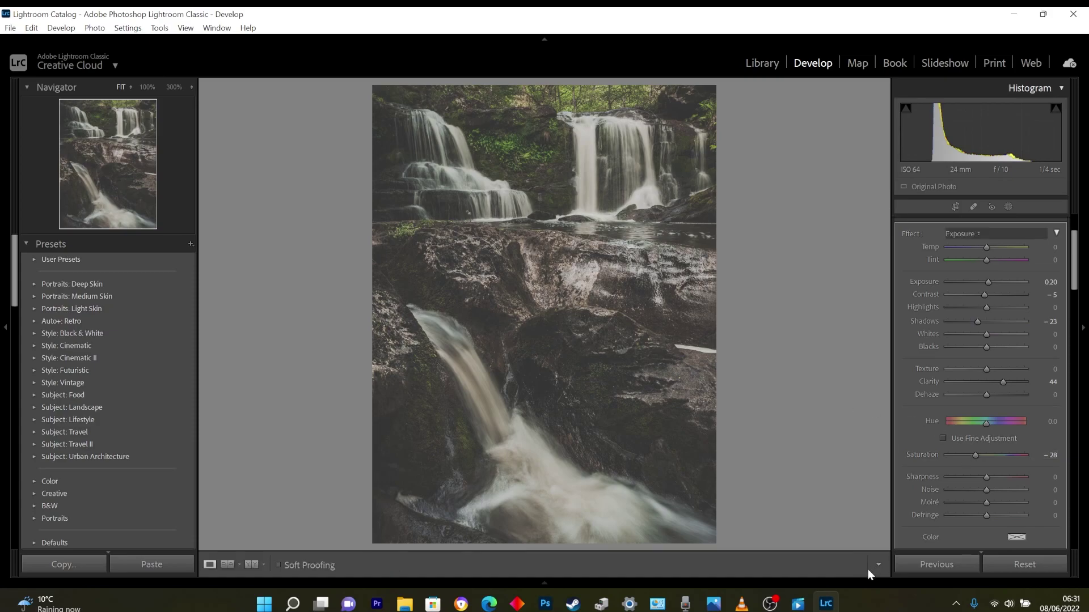
click(1008, 206)
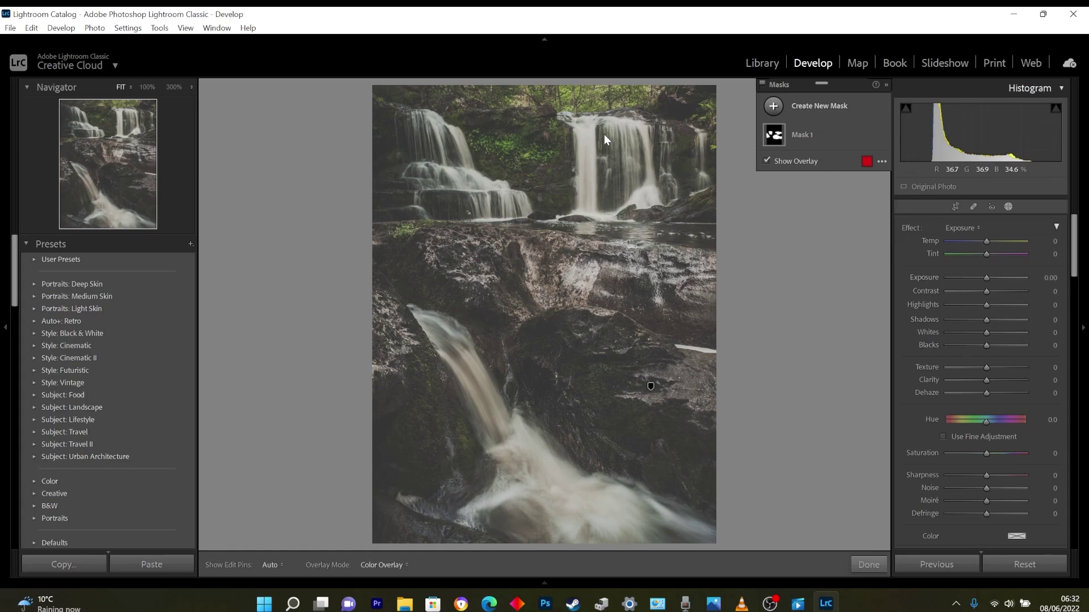
click(957, 206)
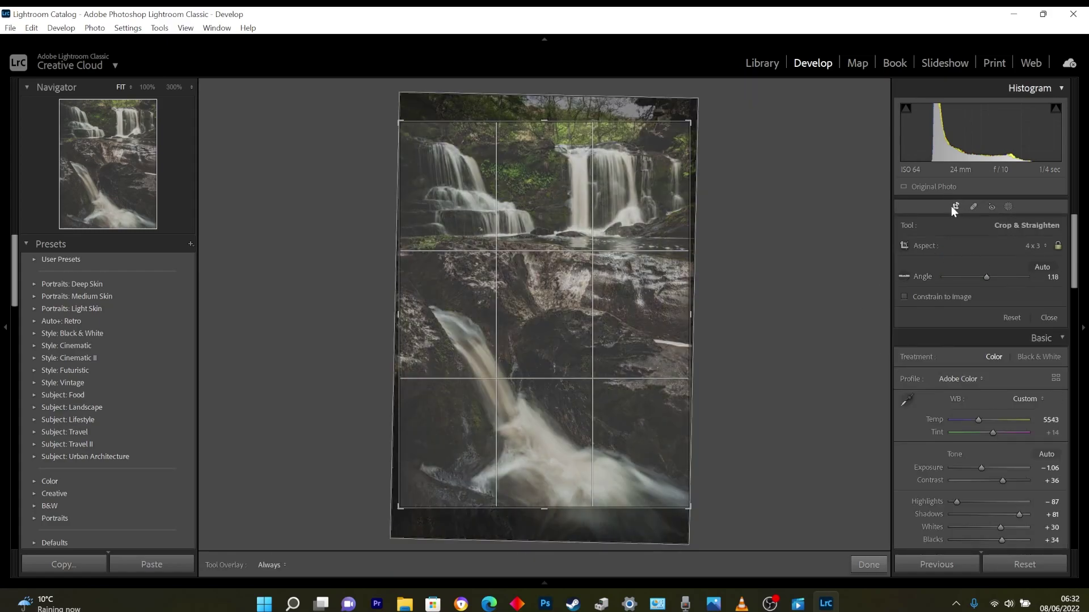
click(955, 207)
click(1008, 207)
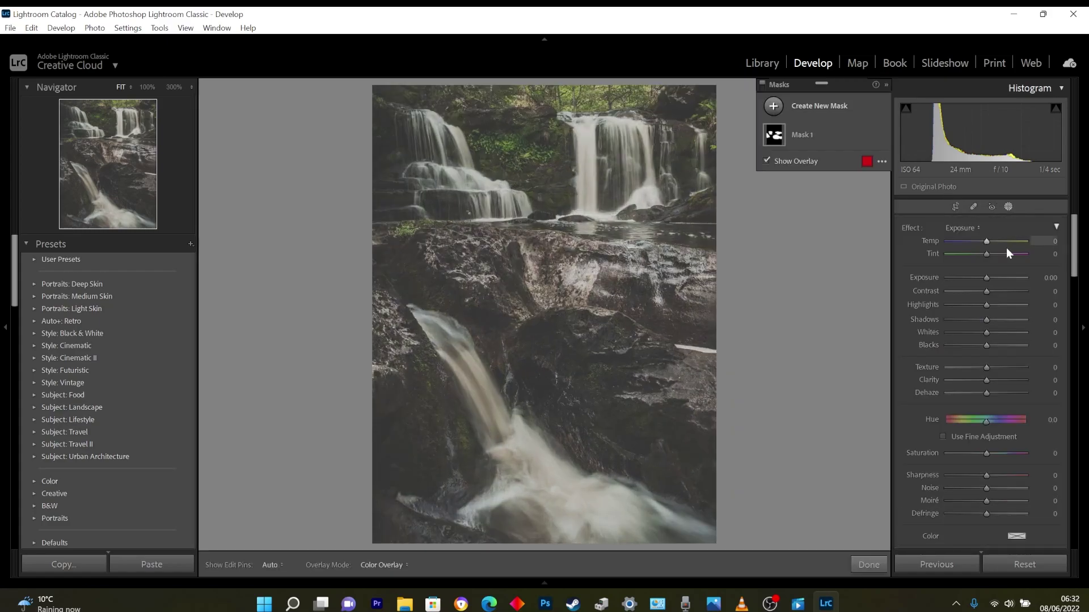
- Unlock the crop's aspect ratio, reposition the photo within the crop frame and reset the straightening angle to 0.00
click(955, 206)
drag(554, 328, 554, 292)
click(1058, 248)
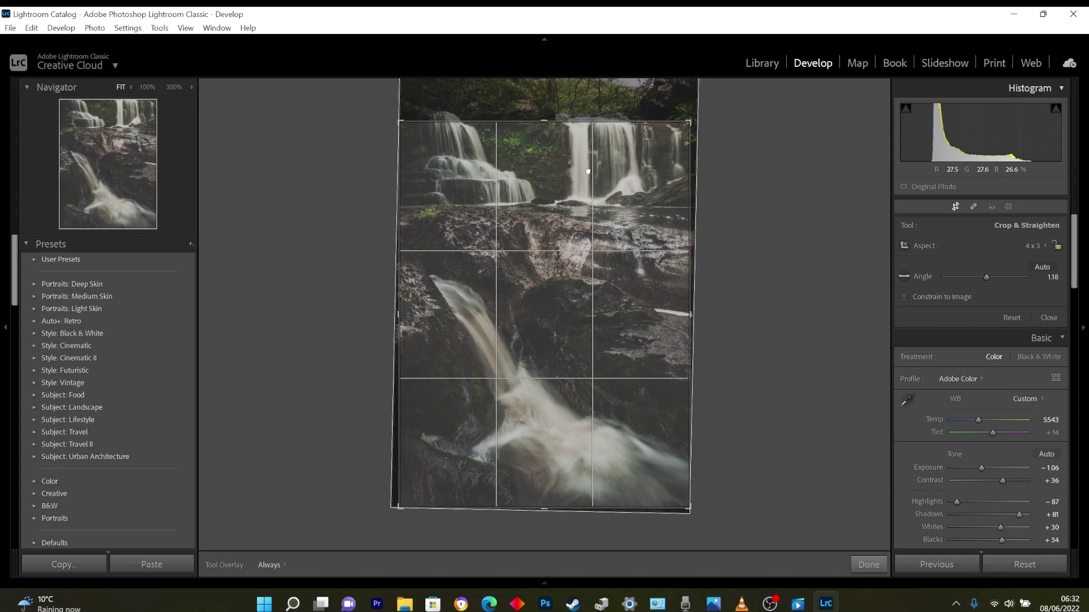
drag(567, 131, 564, 152)
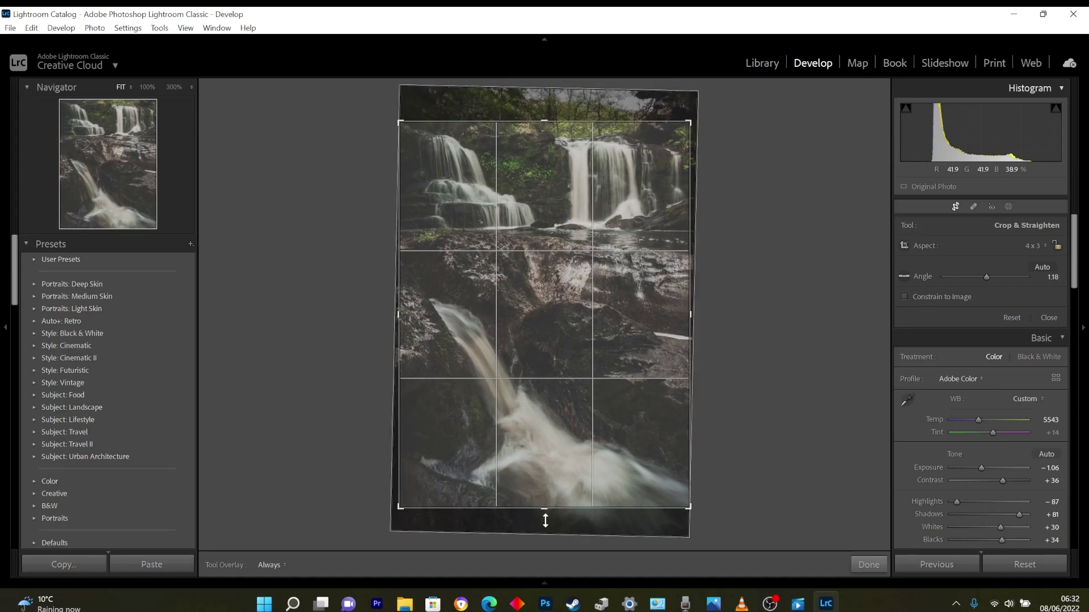
double_click(986, 277)
- Extend the crop's upper, lower and side edges freehand to include more of the scene, and apply the crop
drag(536, 121, 551, 113)
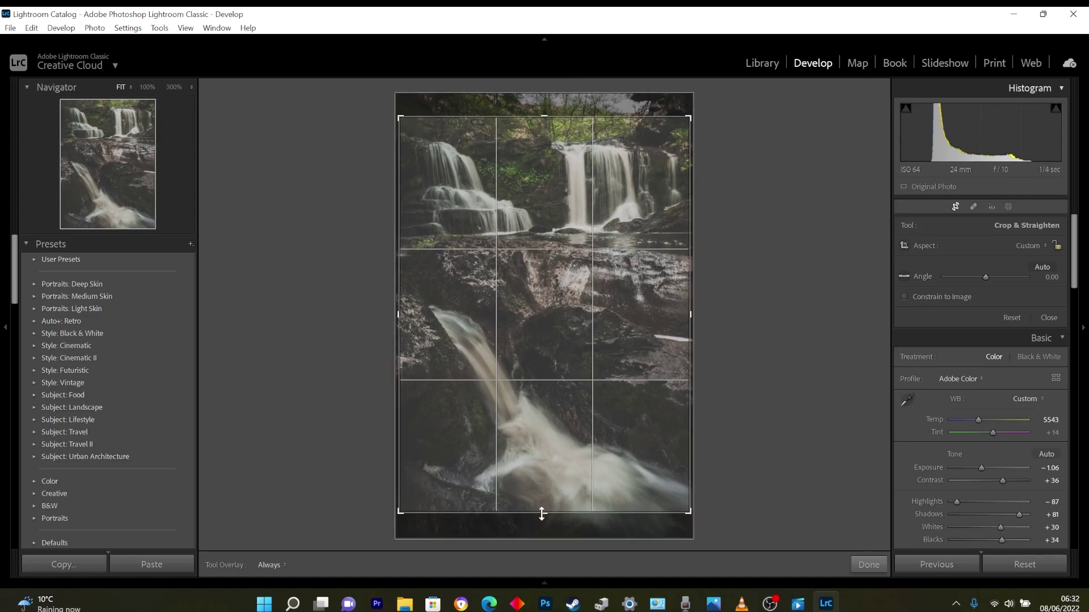
drag(542, 513, 543, 531)
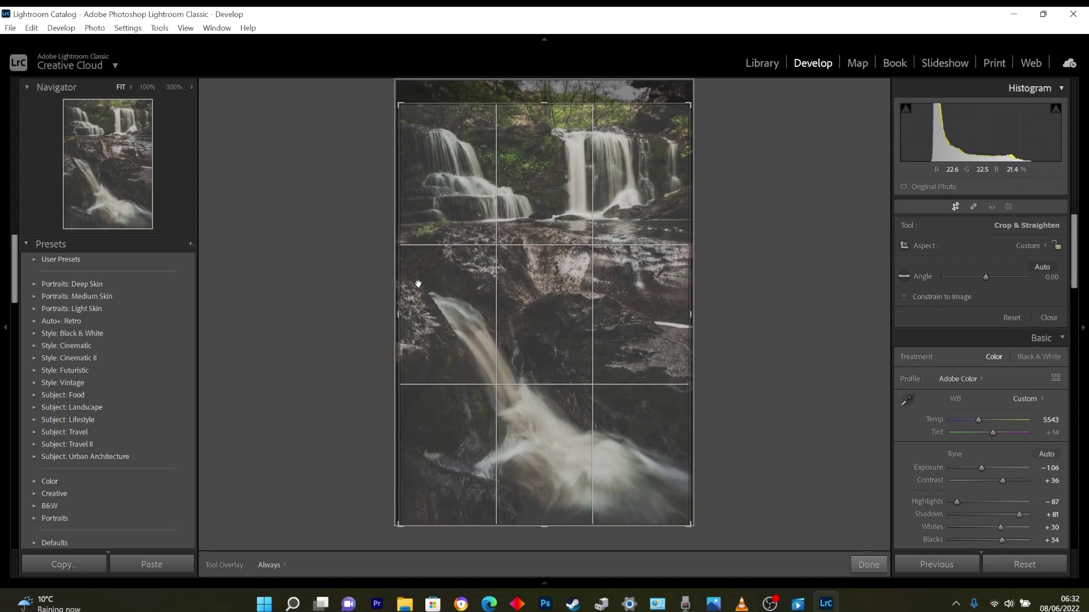
drag(400, 314, 395, 315)
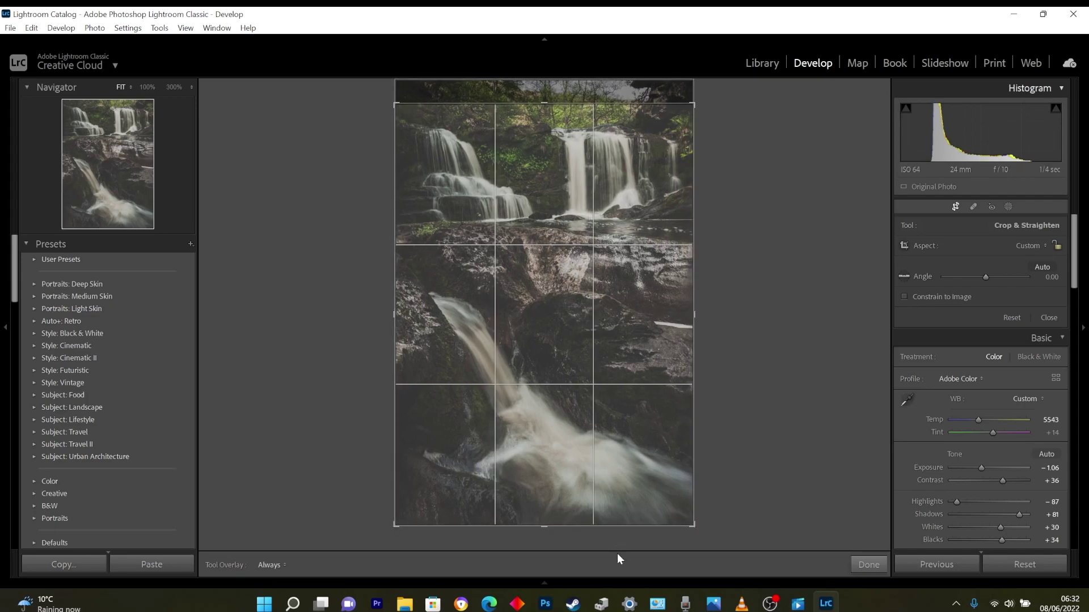
click(872, 564)
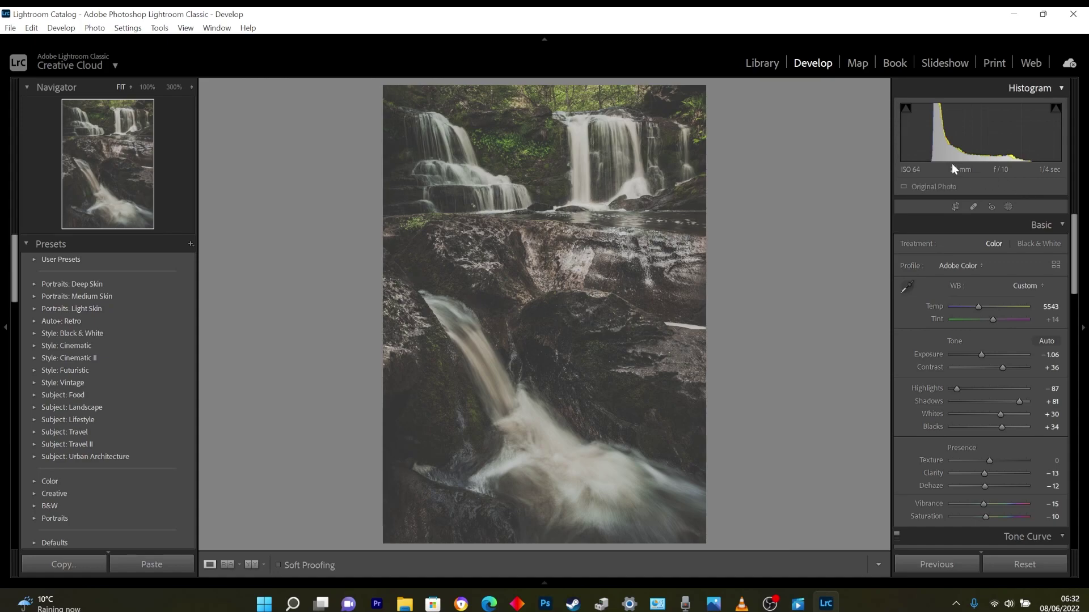
- Re-crop the photo at the Original aspect ratio, trimming the bright strip above the trees while keeping the lower pool, and apply it
click(955, 207)
click(1040, 250)
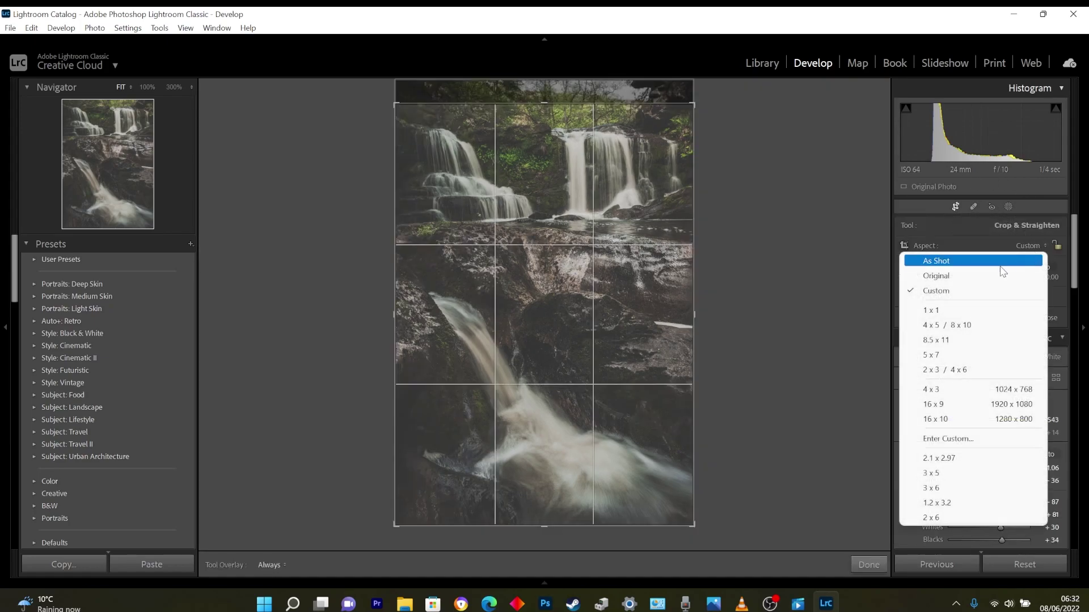
click(1000, 268)
click(961, 245)
key(Escape)
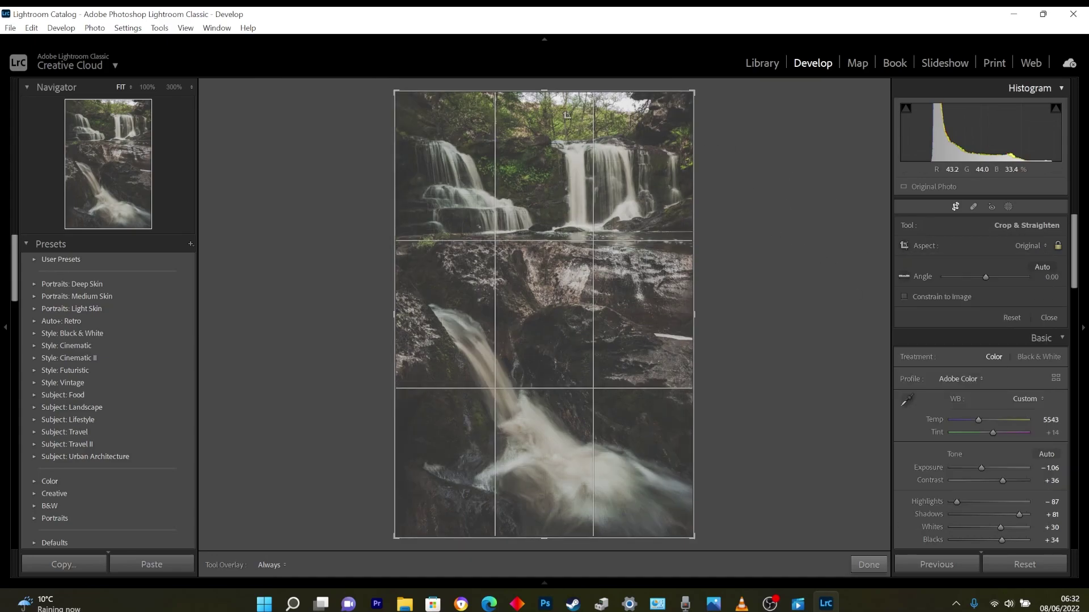
drag(544, 91, 544, 103)
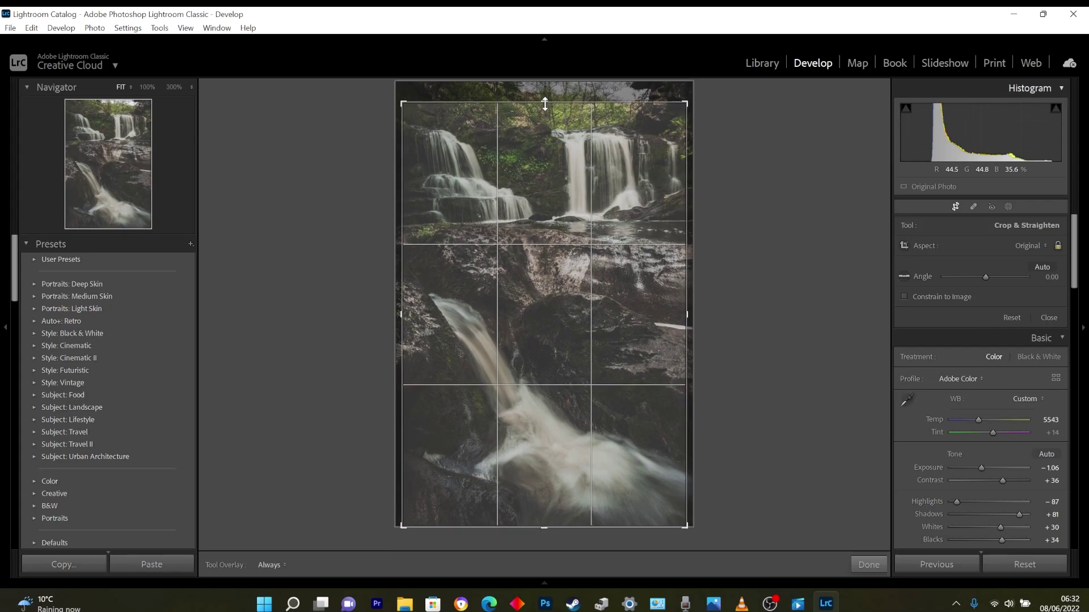
drag(563, 246, 560, 241)
click(869, 564)
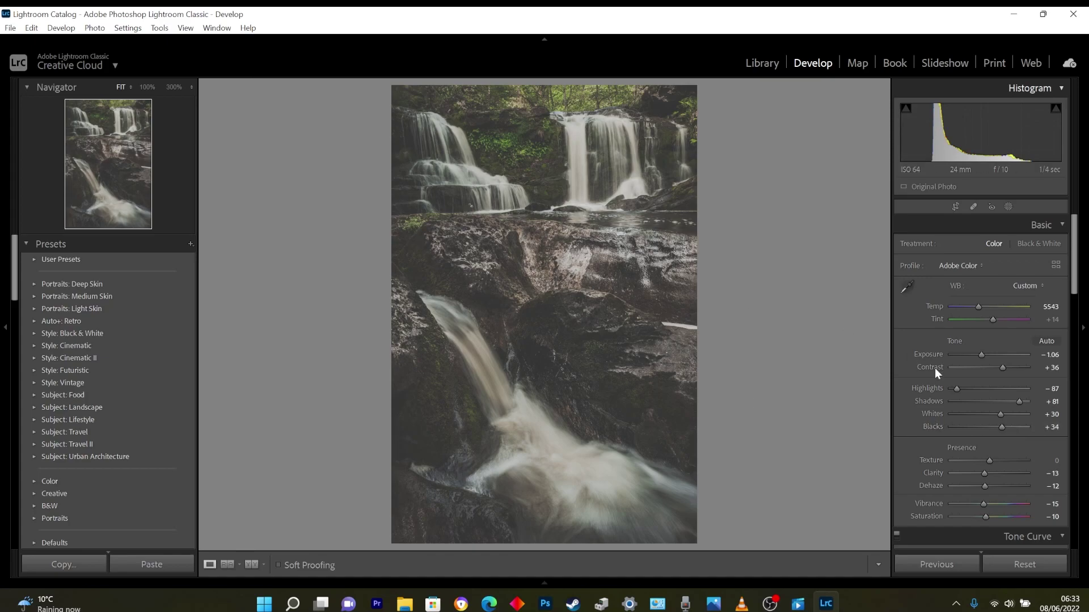
- Shift the Yellow hue towards green in the HSL adjustments
scroll(1011, 378, down, 10)
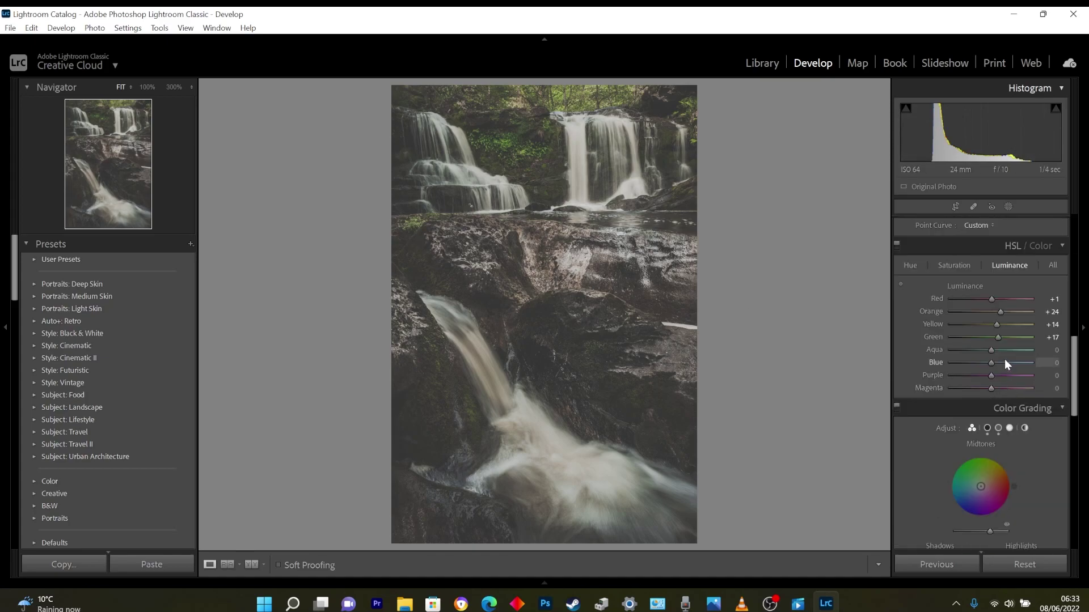
click(910, 265)
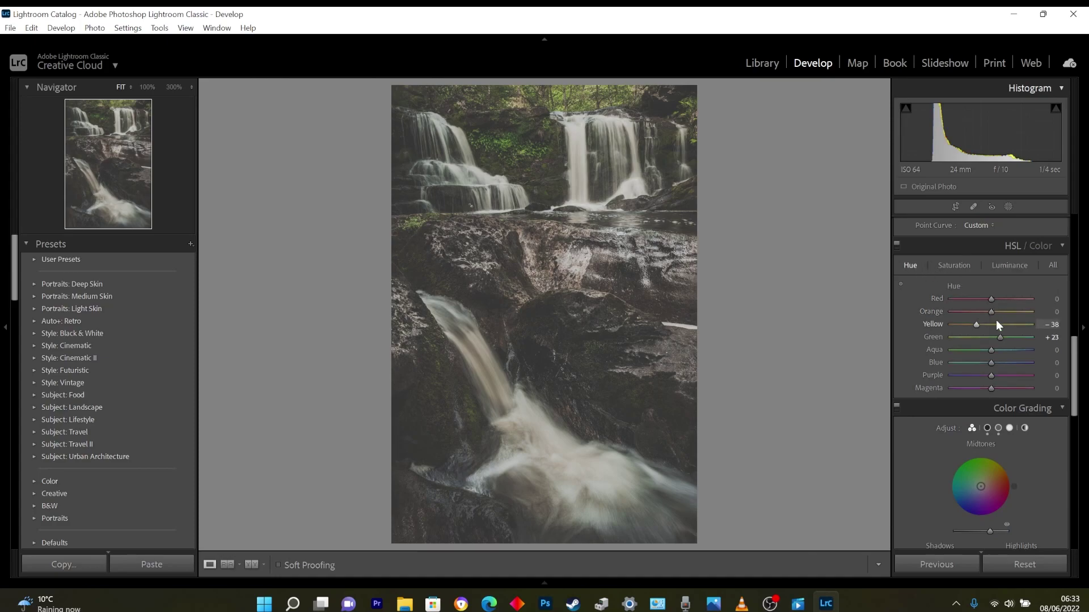
drag(979, 324, 1010, 321)
- Set the HSL saturation of Orange to +3 and Yellow to -59
click(952, 266)
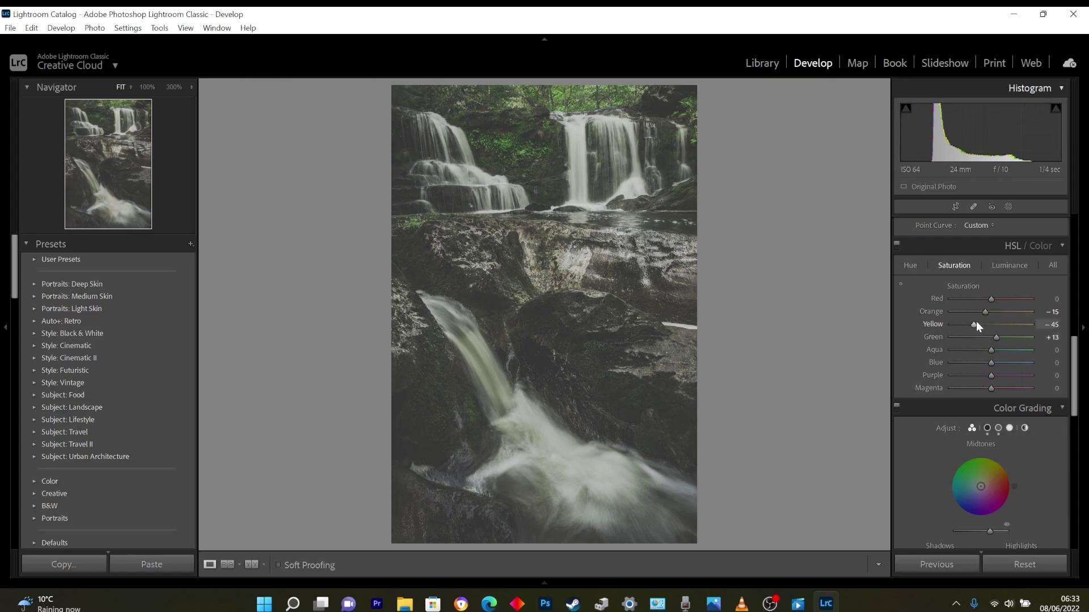
drag(985, 312, 968, 322)
click(985, 325)
click(564, 206)
drag(564, 206, 476, 329)
click(476, 329)
- Set the photo's overall Exposure to -0.60 and Whites to -44
scroll(959, 313, up, 8)
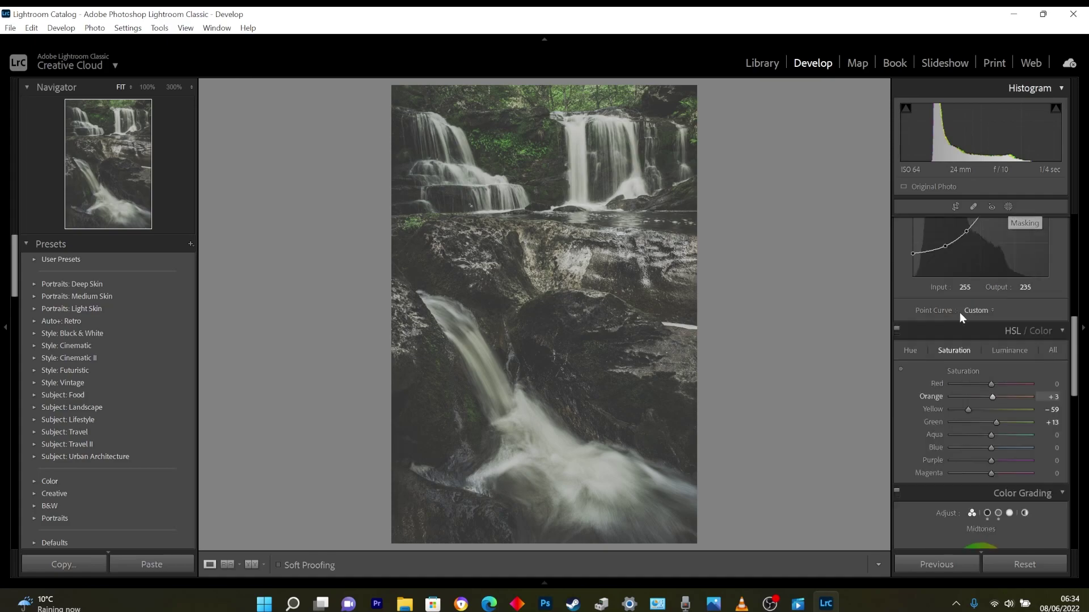
drag(983, 272, 985, 270)
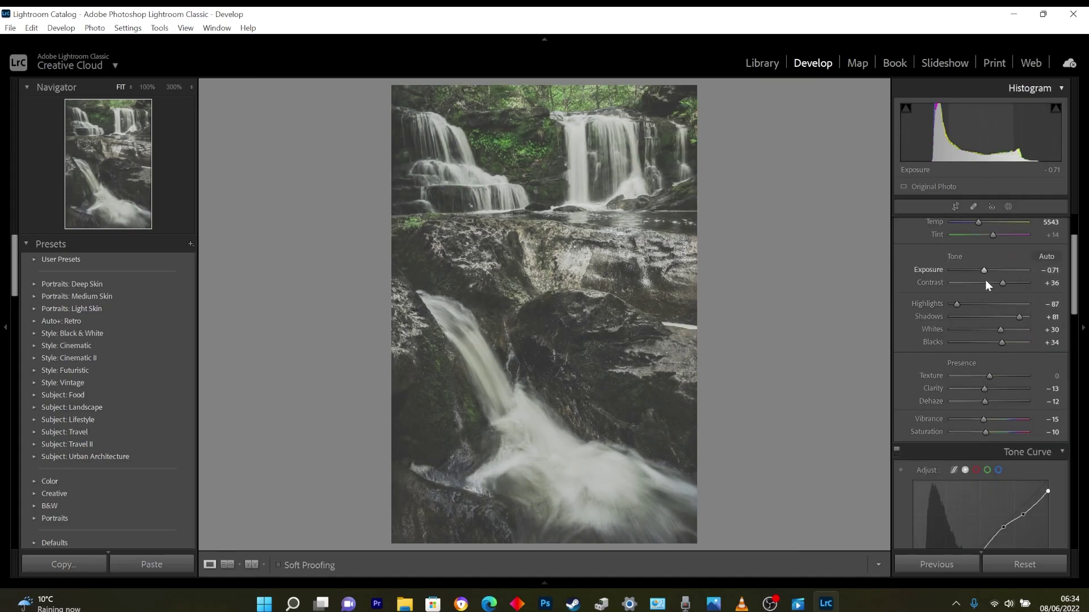
drag(1000, 331, 976, 330)
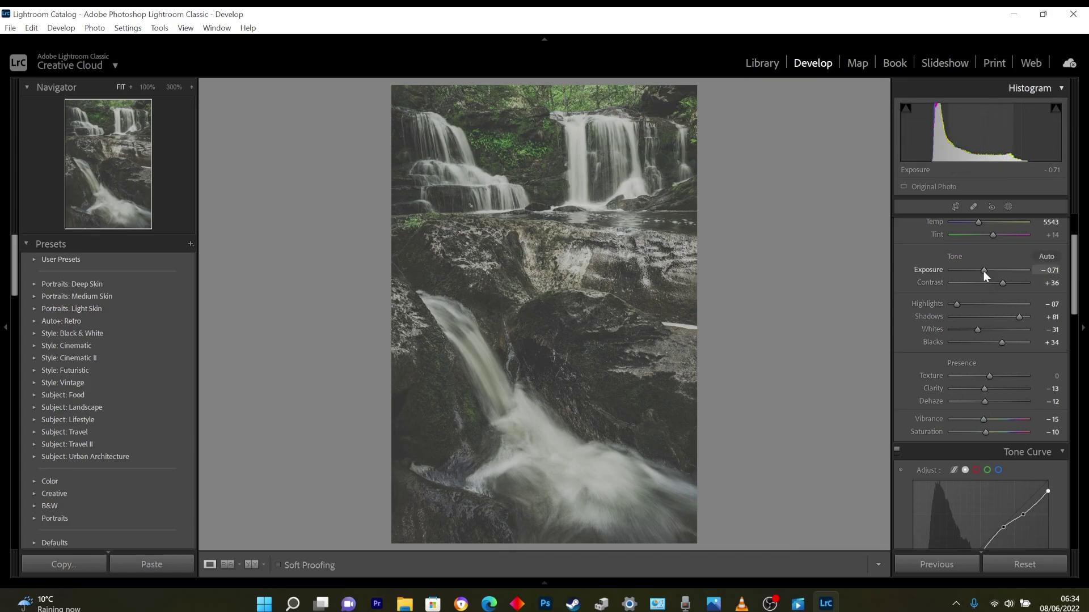
drag(983, 271, 984, 271)
click(974, 328)
drag(975, 330, 970, 329)
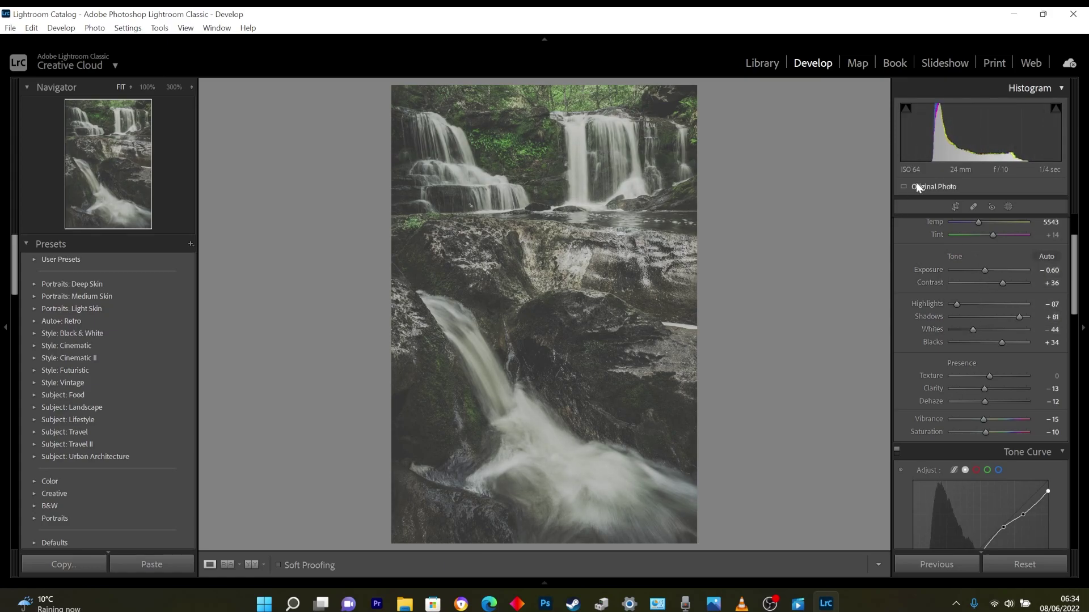
- Try a different straightening angle for the crop and leave the crop tool
click(955, 207)
drag(988, 278, 973, 278)
click(868, 565)
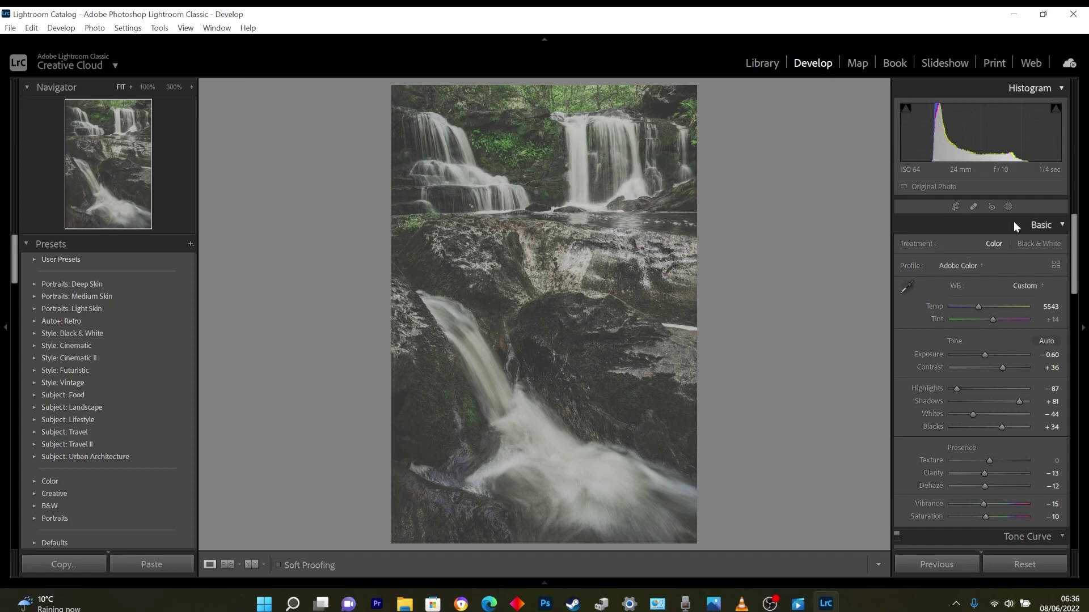
- Add a second Brush mask with Clarity 19, Blacks -20 and Contrast 22
click(1008, 206)
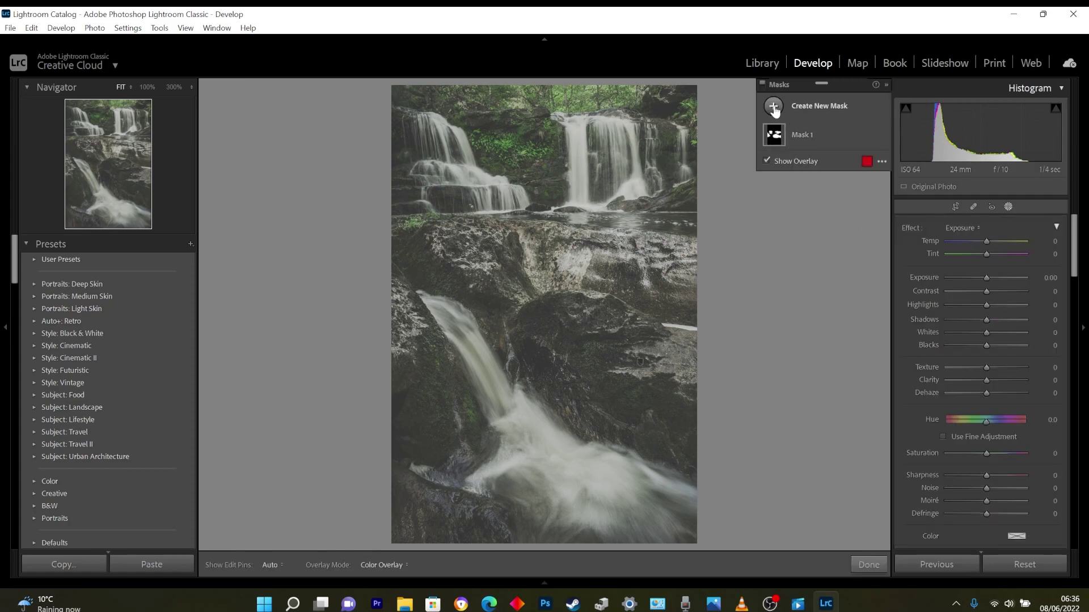
click(819, 106)
click(817, 172)
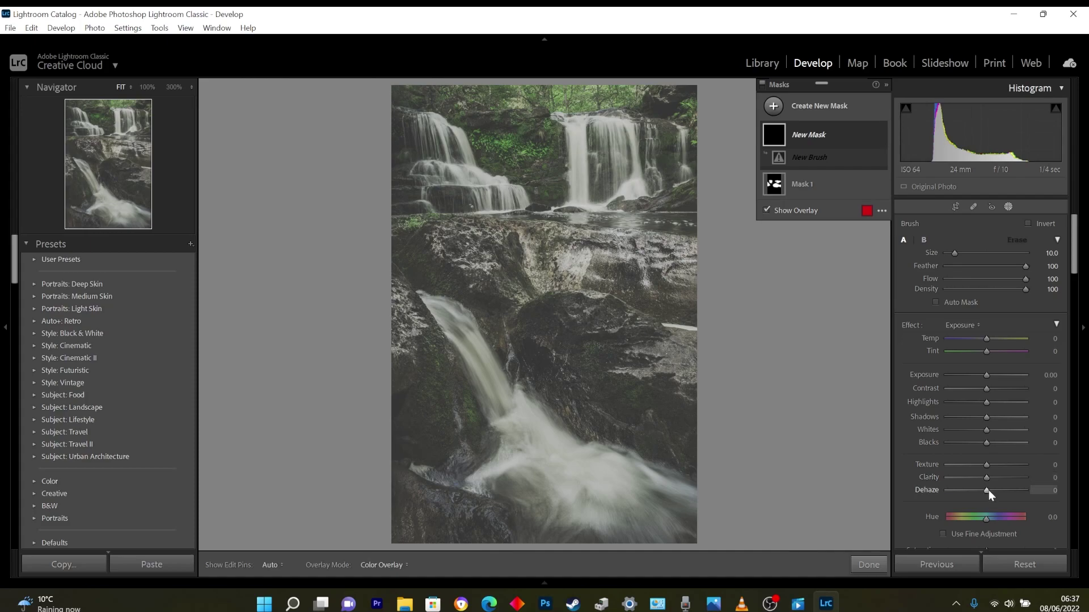
drag(991, 477, 979, 443)
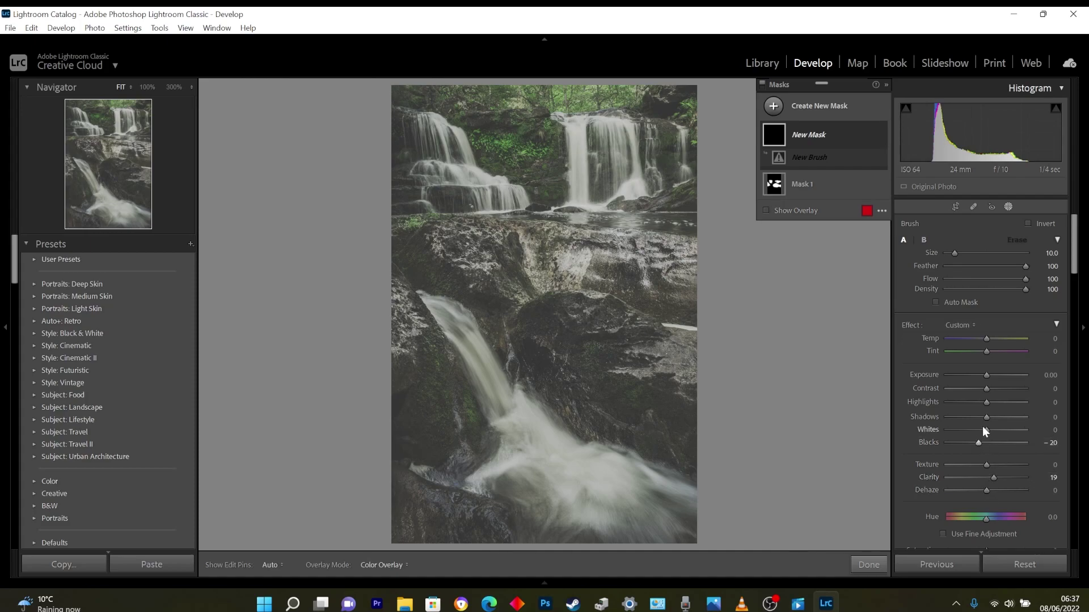
click(993, 388)
- Paint the second brush mask over the dark rocks beside the lower cascade with the edit pins hidden
key(h)
mouse_move(672, 368)
mouse_down()
mouse_move(615, 366)
mouse_move(580, 350)
mouse_move(617, 337)
mouse_move(606, 330)
mouse_move(633, 384)
mouse_move(682, 417)
mouse_move(560, 387)
mouse_up()
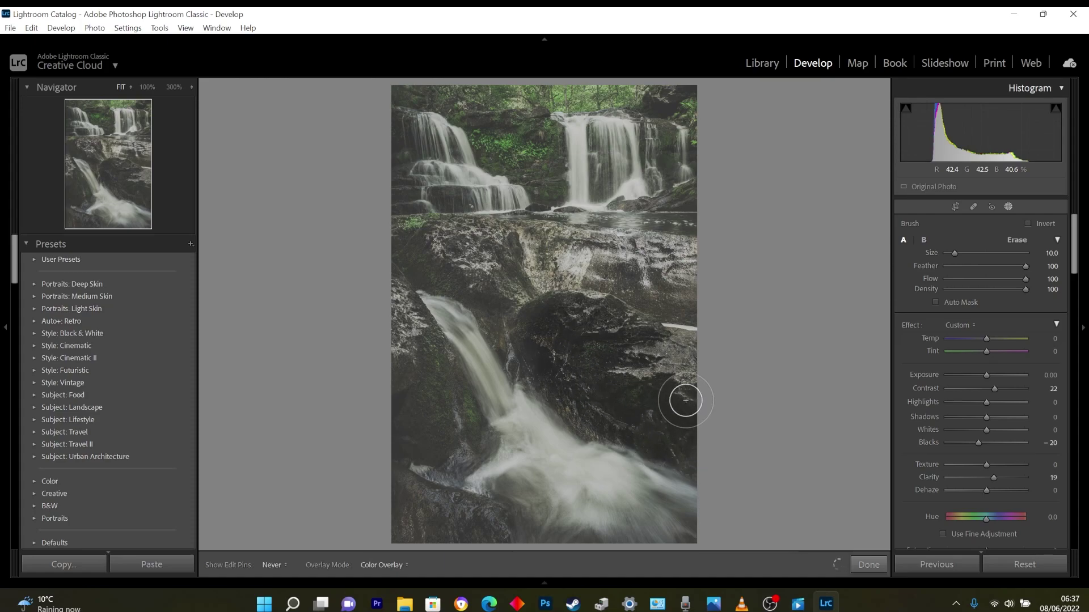
key(h)
- Refine the second brush mask with Blacks 0, Shadows 17 and stronger Clarity, and finish the masking edit
drag(979, 440, 990, 412)
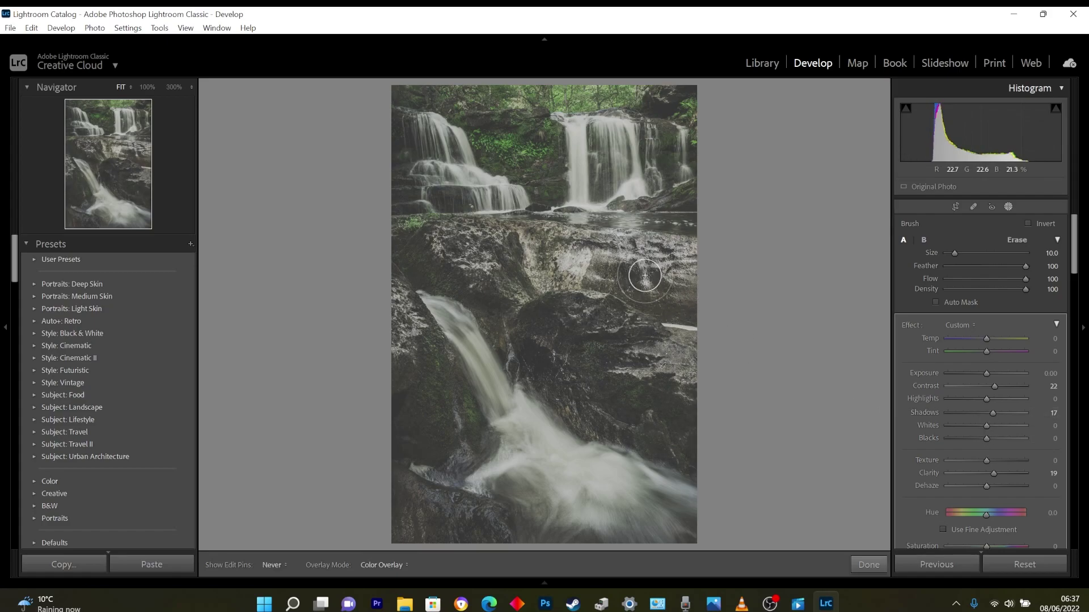
key(h)
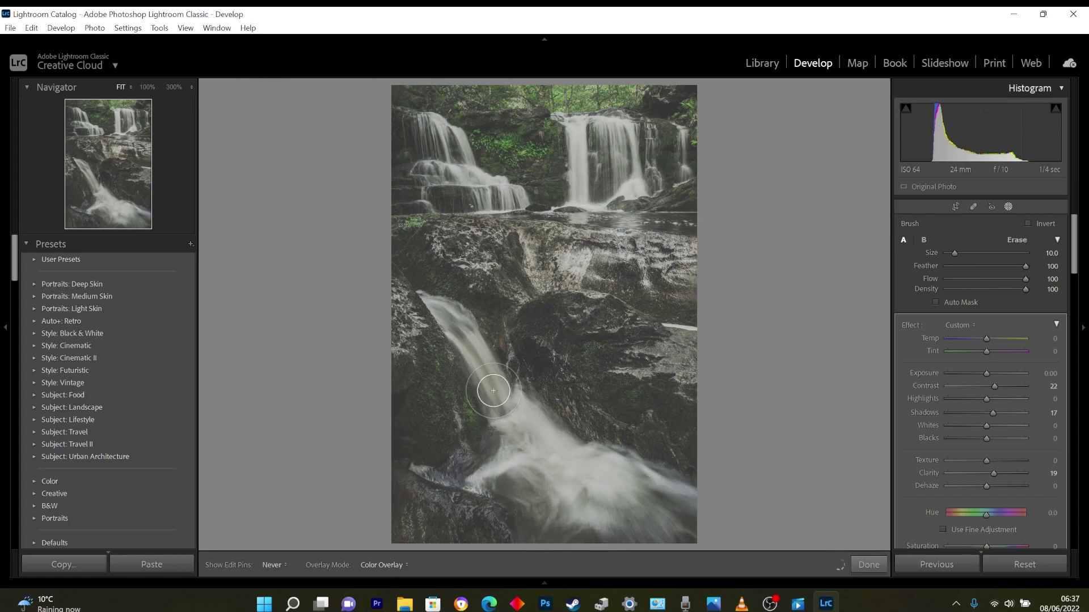
key(h)
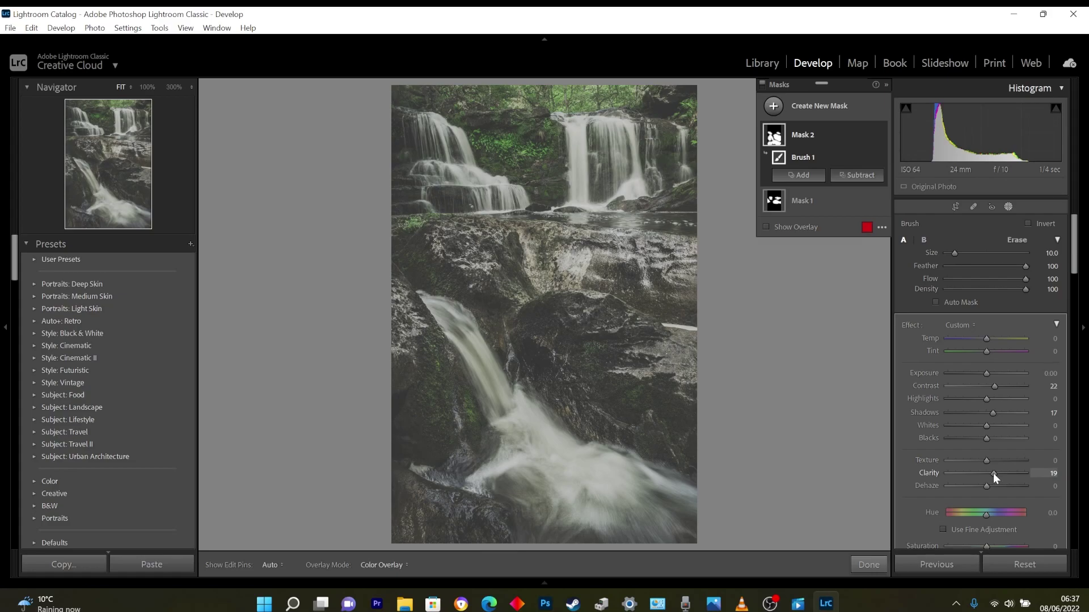
drag(1003, 474, 1019, 473)
click(868, 565)
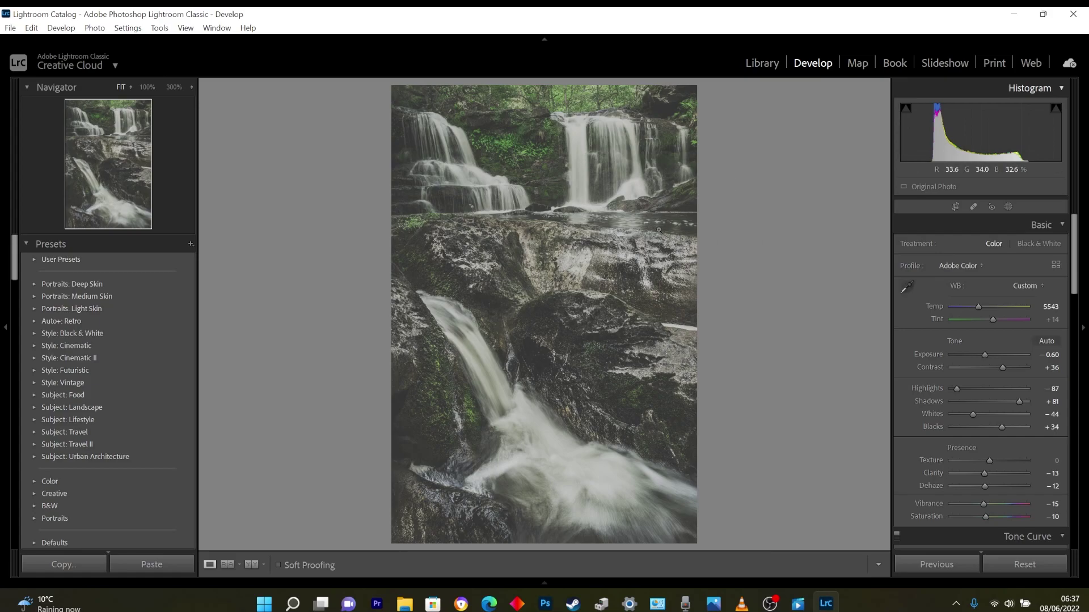
- Add a Radial Gradient mask centred on the photo and covering most of the frame, with Feather 33, and finish the masking edit
click(1009, 206)
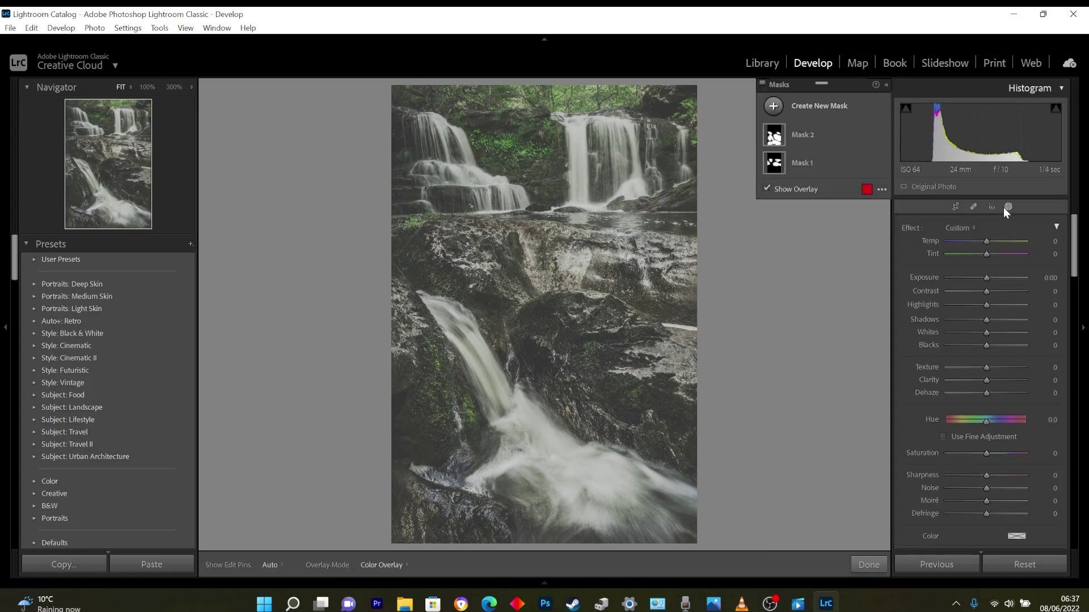
click(772, 105)
click(826, 208)
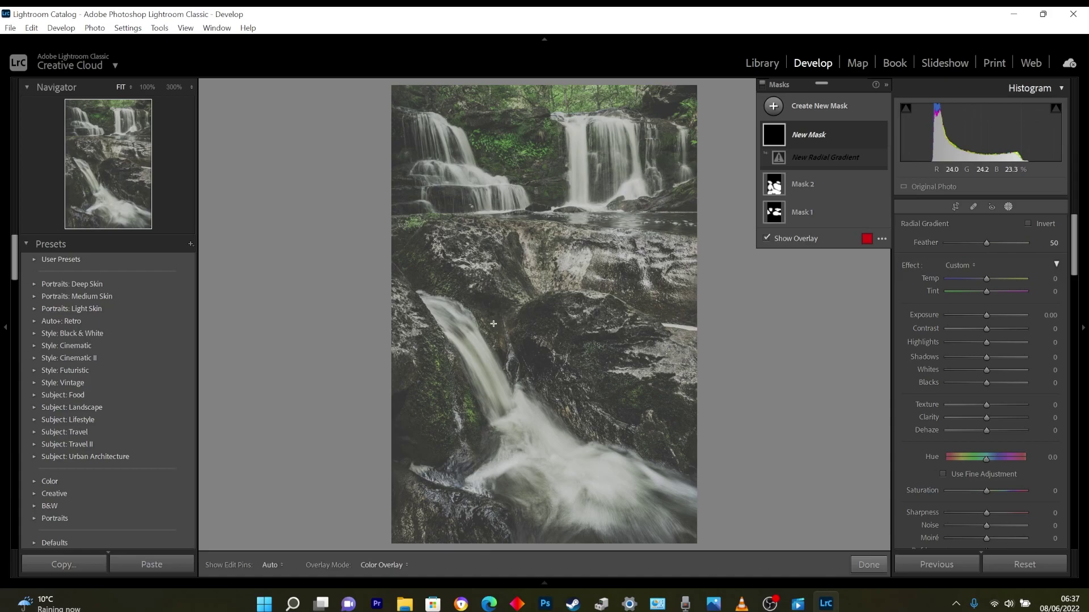
drag(513, 372, 731, 134)
drag(539, 376, 545, 487)
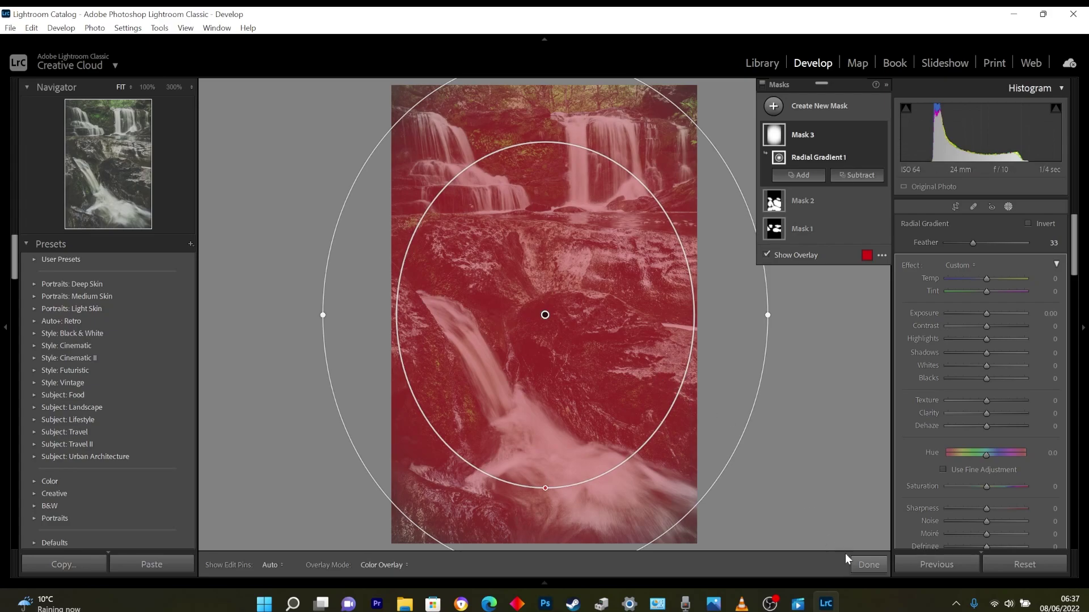
click(869, 566)
- Reopen the Radial Gradient mask, enlarge its ellipse well beyond the photo's edges and set Feather to 59
key(ctrl+minus)
key(ctrl+minus)
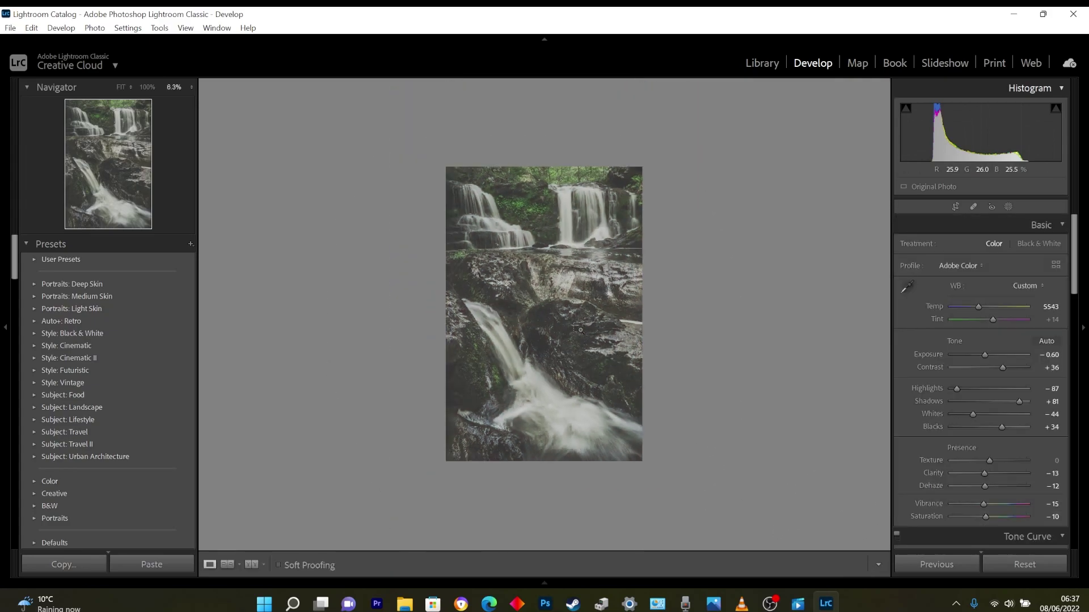
click(1008, 206)
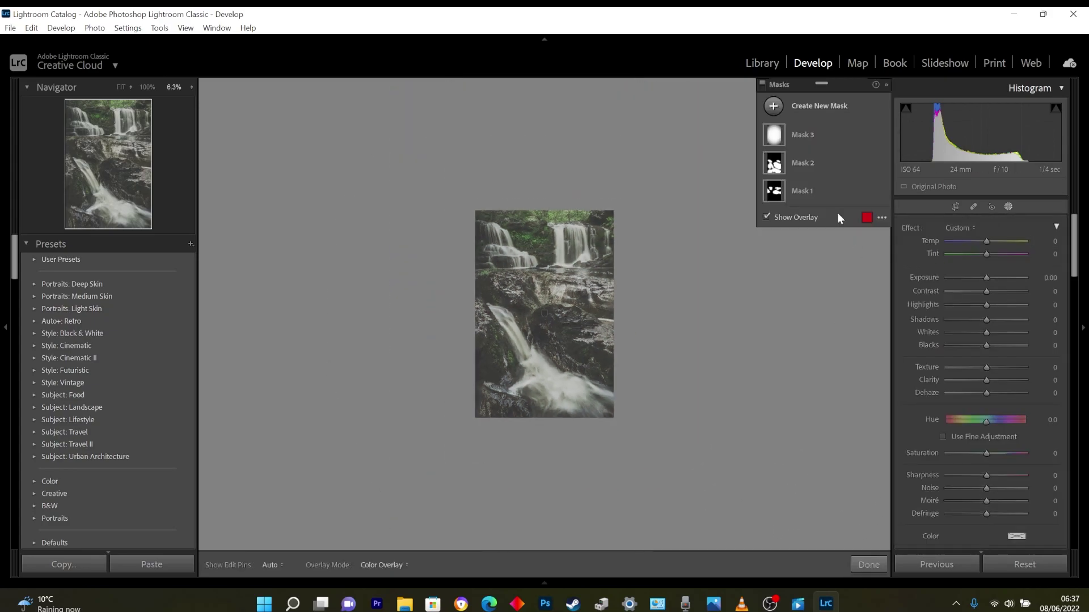
click(544, 314)
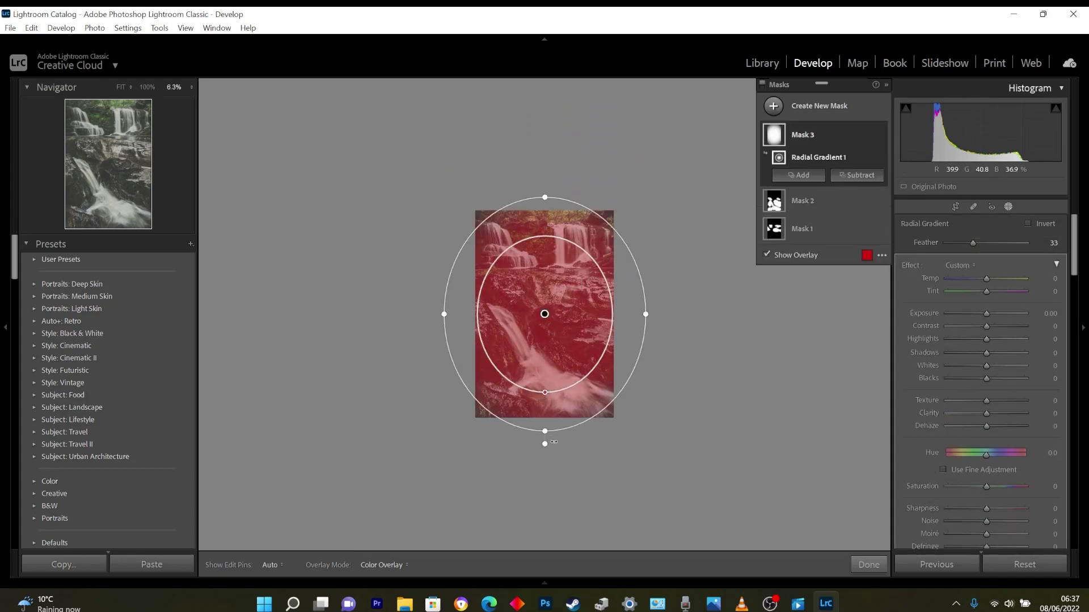
drag(545, 431, 543, 499)
drag(645, 314, 700, 312)
drag(548, 437, 545, 389)
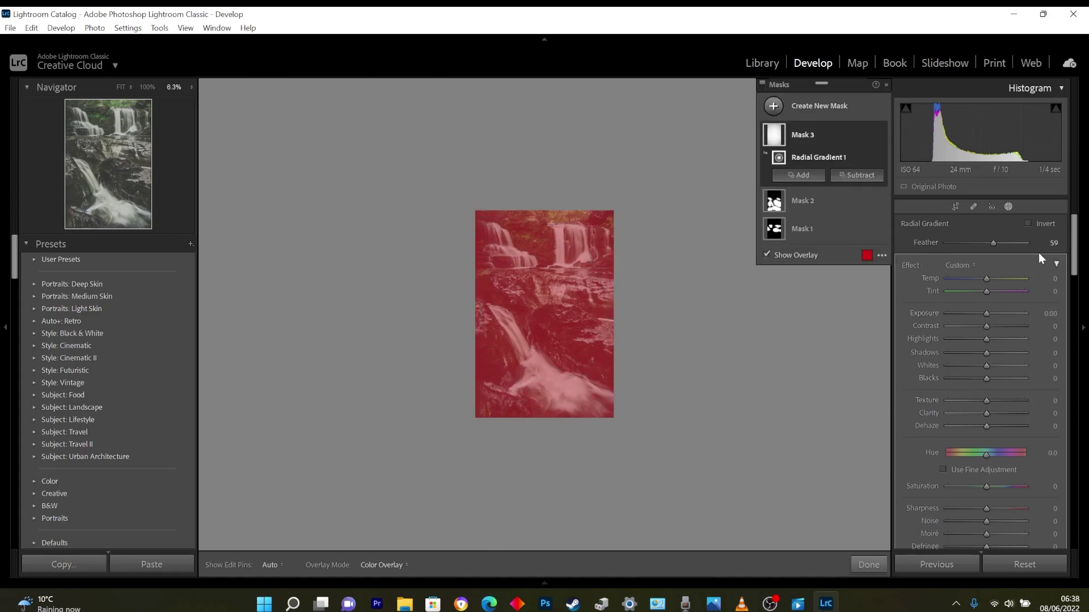
- Invert the radial mask, set Exposure -1.57, Contrast -59, Feather 63 and Clarity -30 with the overlay hidden, and finish the masking edit
click(1028, 224)
key(o)
drag(985, 315, 977, 313)
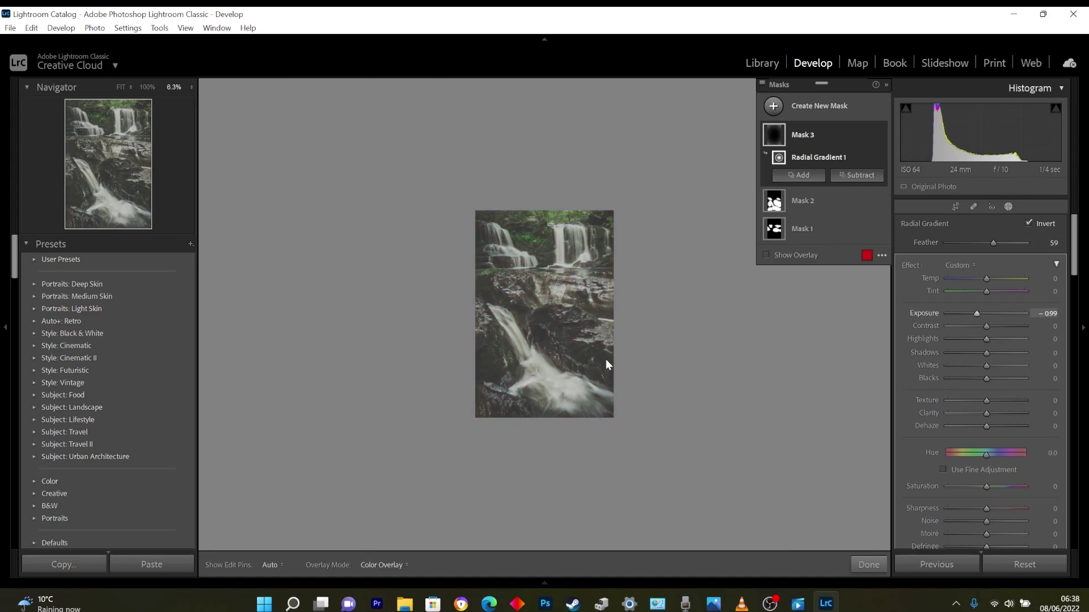
mouse_move(977, 313)
mouse_down()
mouse_move(967, 312)
mouse_move(977, 326)
mouse_up()
drag(551, 394, 547, 384)
drag(968, 329, 959, 327)
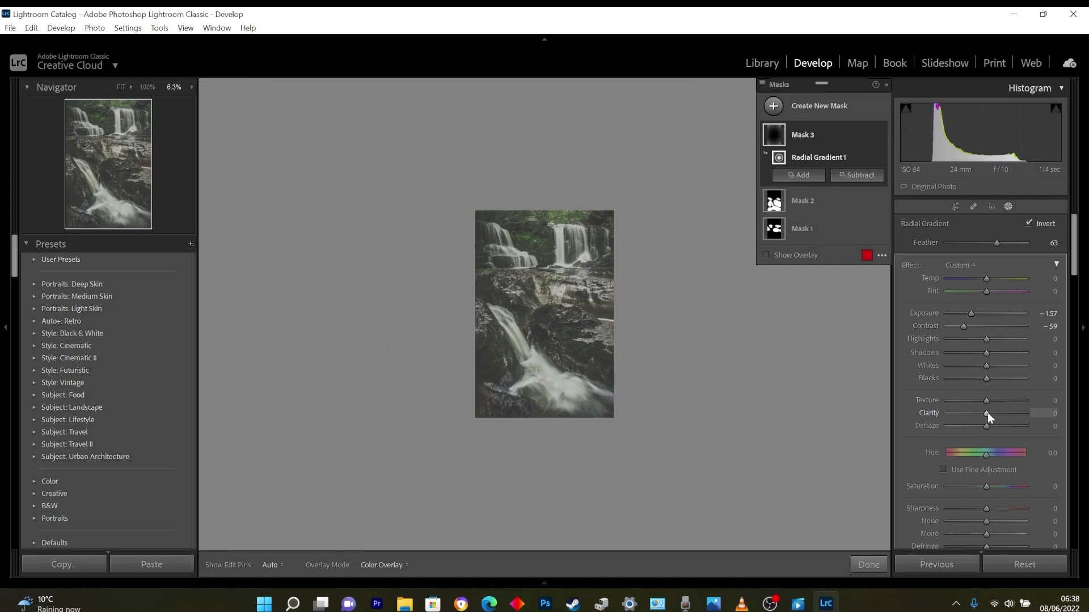
drag(987, 413, 975, 413)
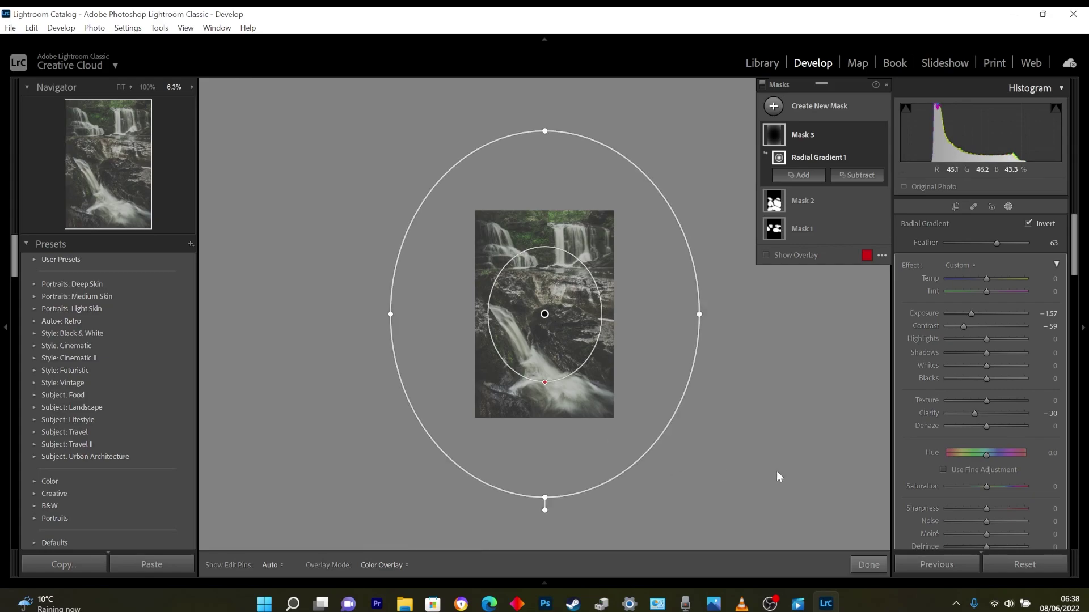
click(866, 564)
click(585, 318)
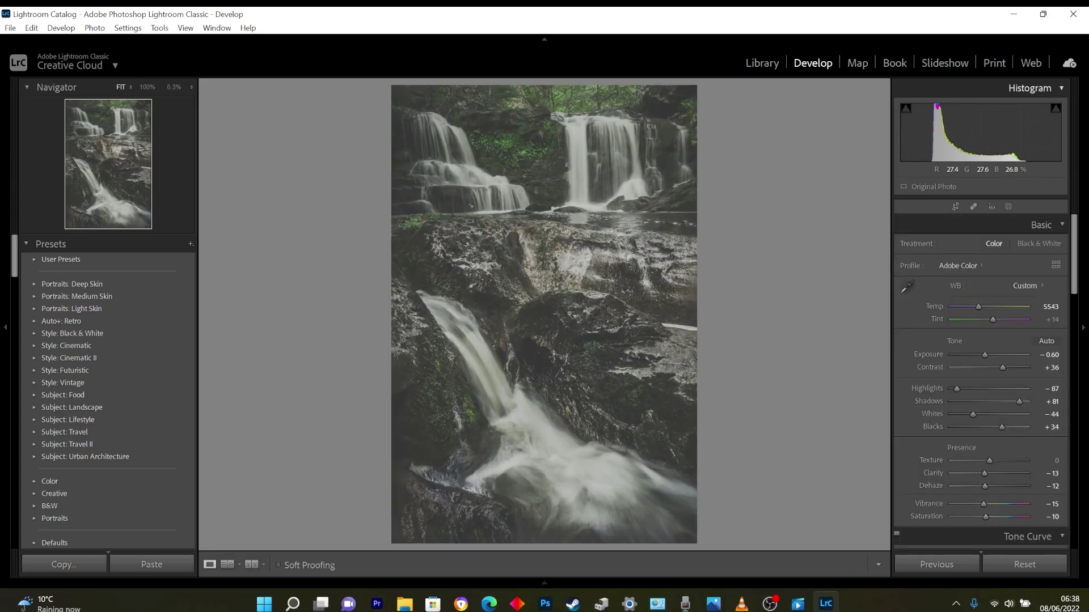
- Set the photo's overall Exposure to -0.49 and move the upper tone curve point to input 196, output 196
drag(988, 355, 993, 354)
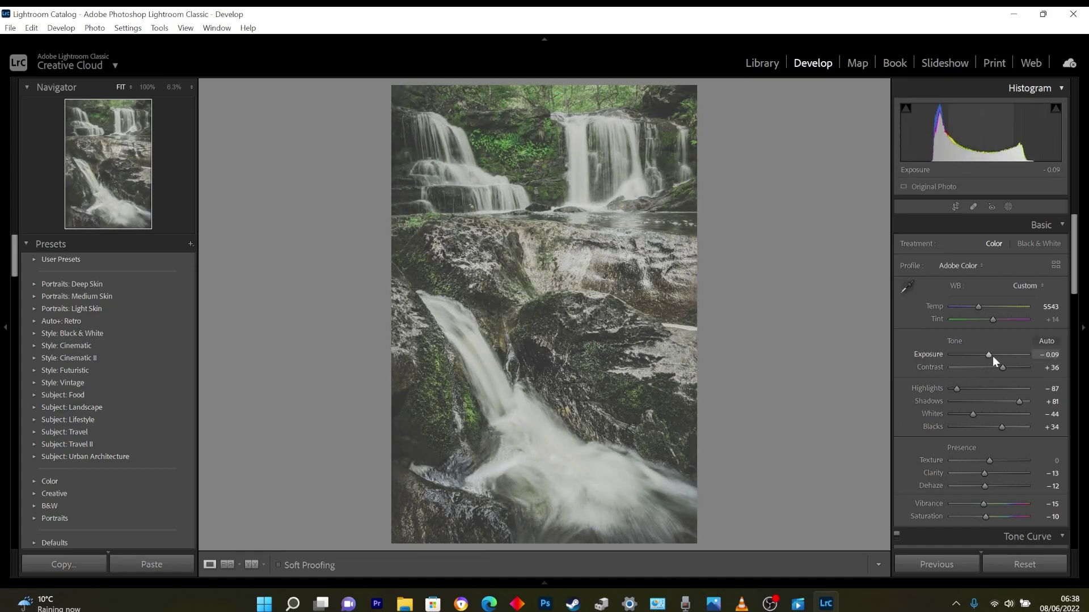
drag(989, 356, 987, 355)
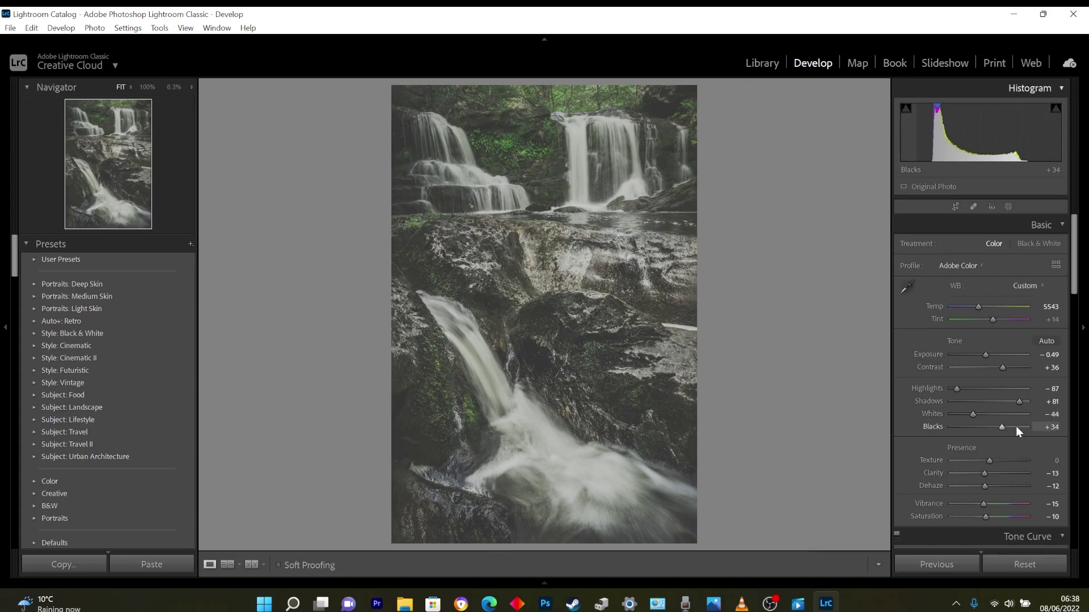
scroll(1049, 372, down, 2)
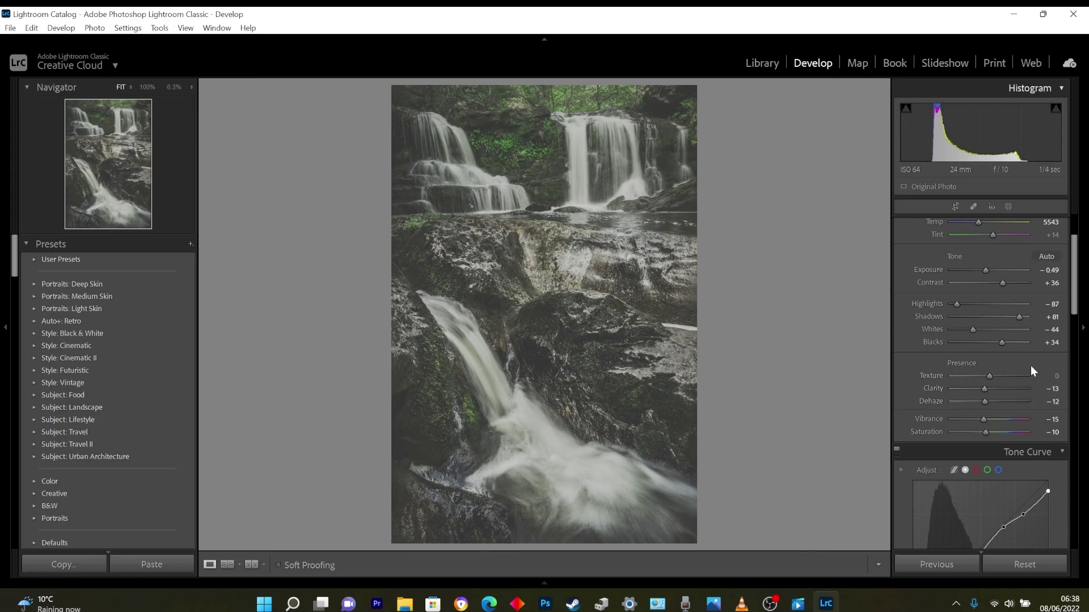
scroll(998, 374, down, 3)
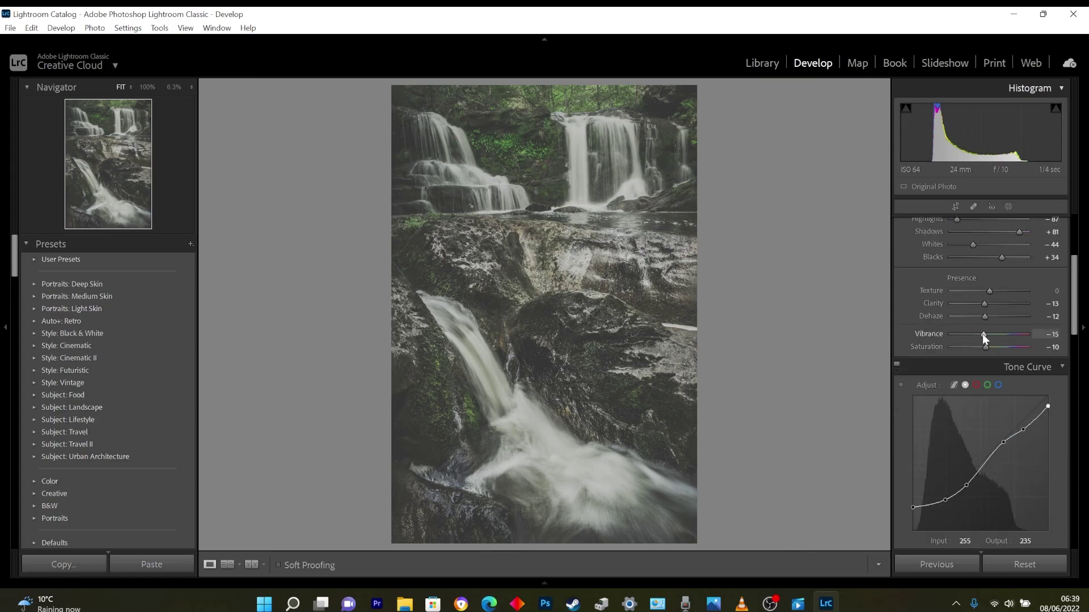
scroll(909, 417, down, 3)
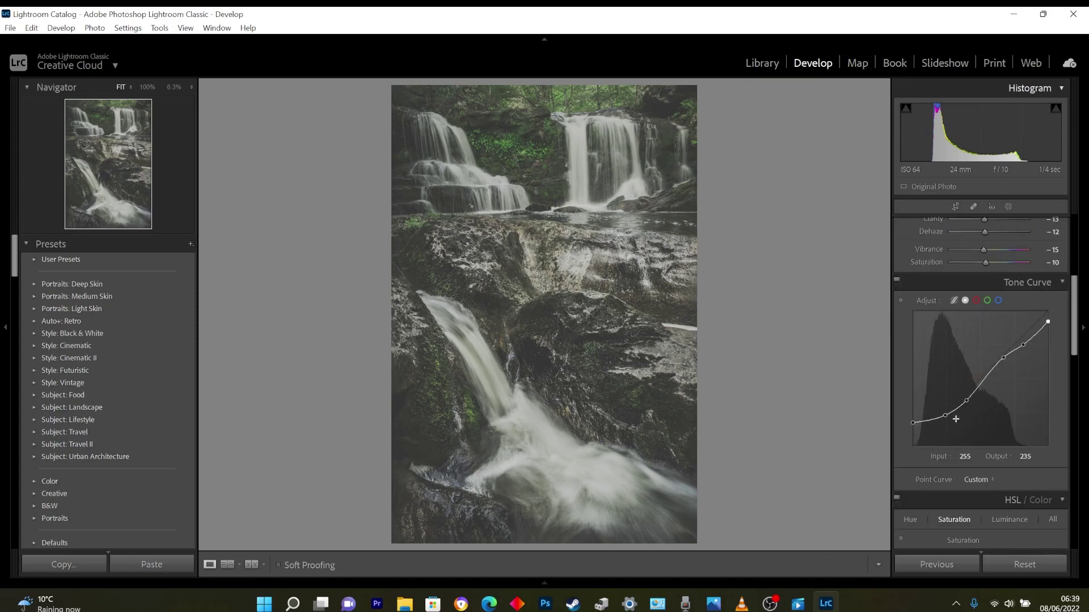
mouse_move(1016, 347)
mouse_down()
mouse_move(1026, 357)
mouse_move(1023, 331)
mouse_move(1010, 331)
mouse_move(1018, 342)
mouse_up()
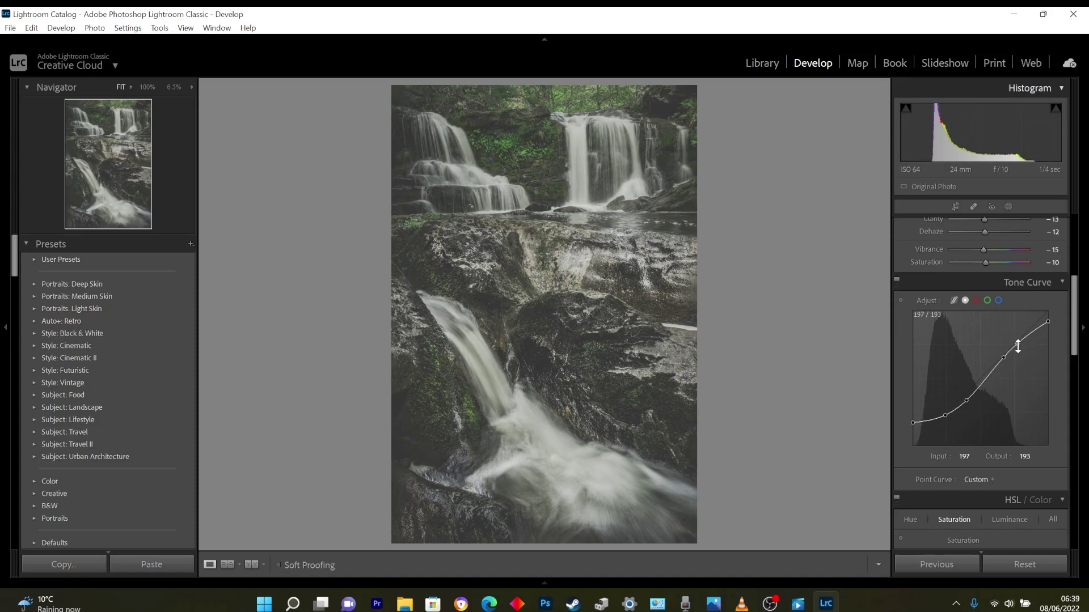
drag(1017, 346, 1017, 342)
scroll(998, 272, down, 3)
scroll(1008, 409, down, 3)
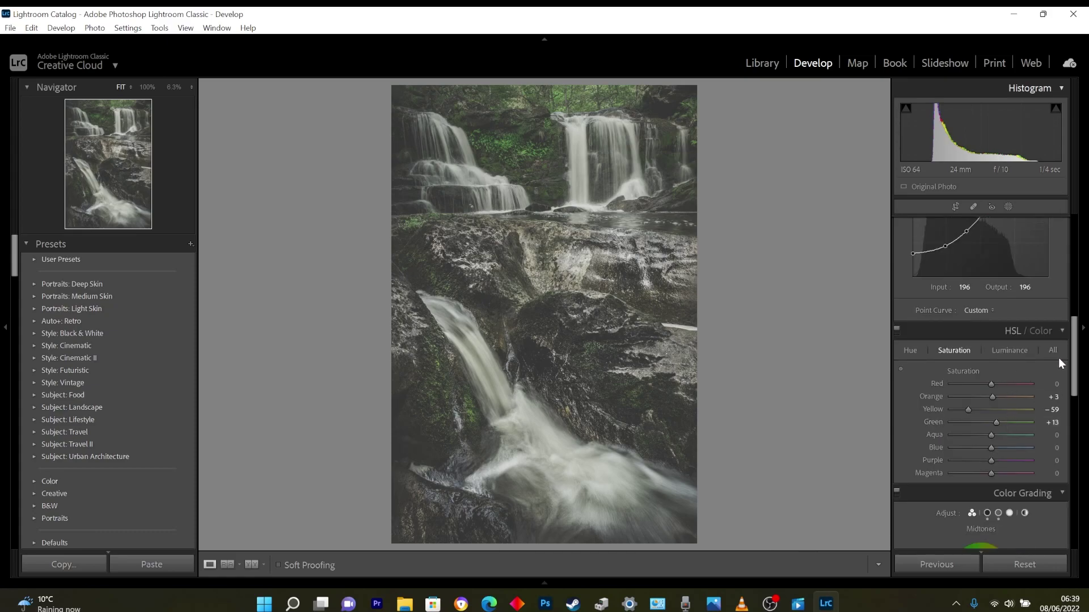
click(913, 350)
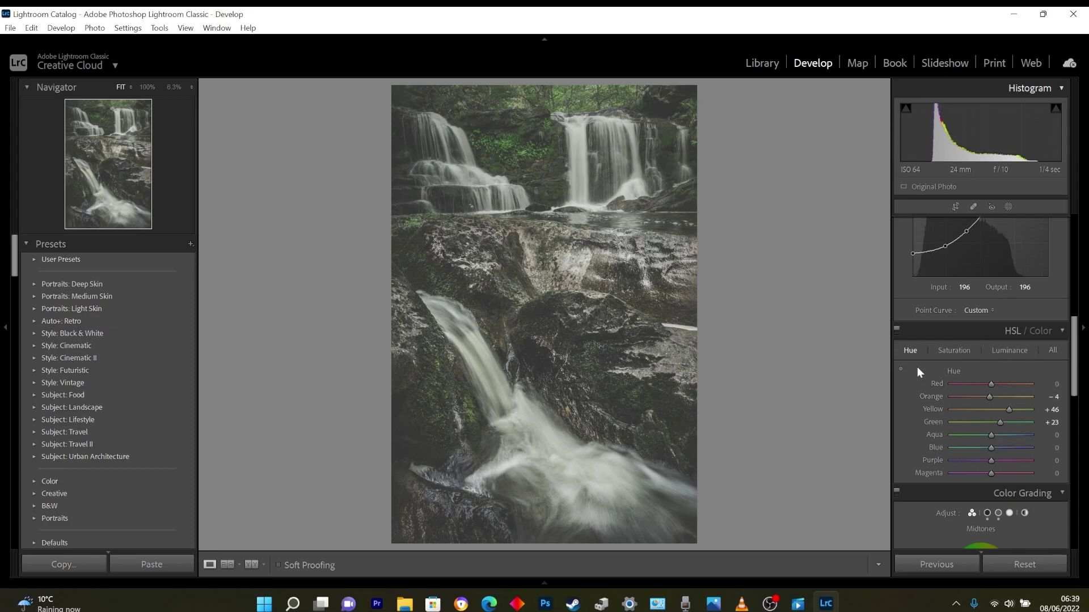
scroll(1034, 359, down, 3)
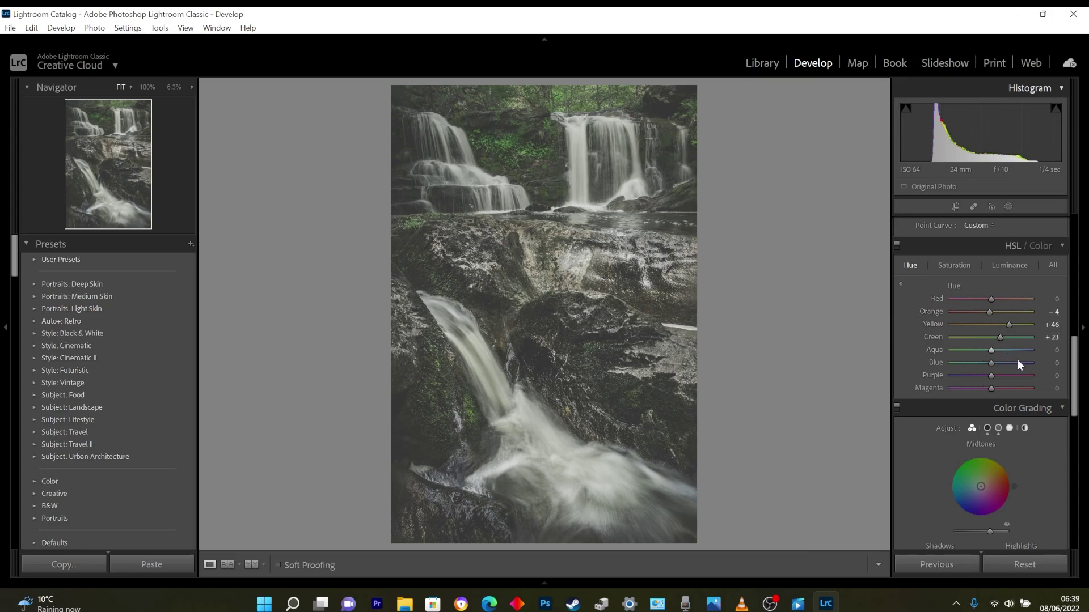
scroll(923, 411, up, 10)
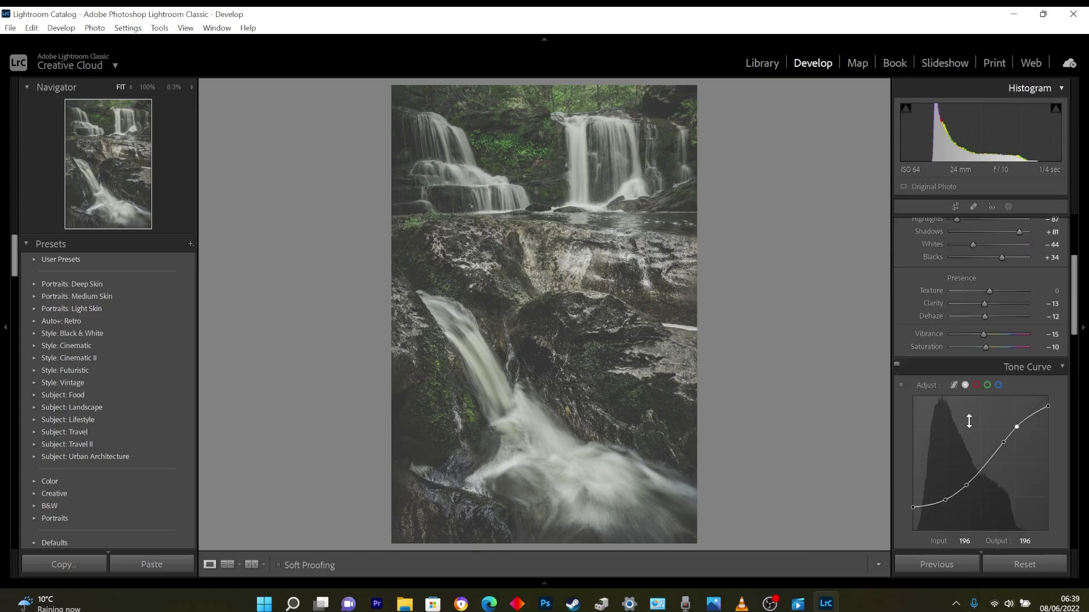
- Save the current settings without masks as a develop preset named Moody Preset Waterfall, and check it in the User Presets group
click(191, 244)
click(219, 254)
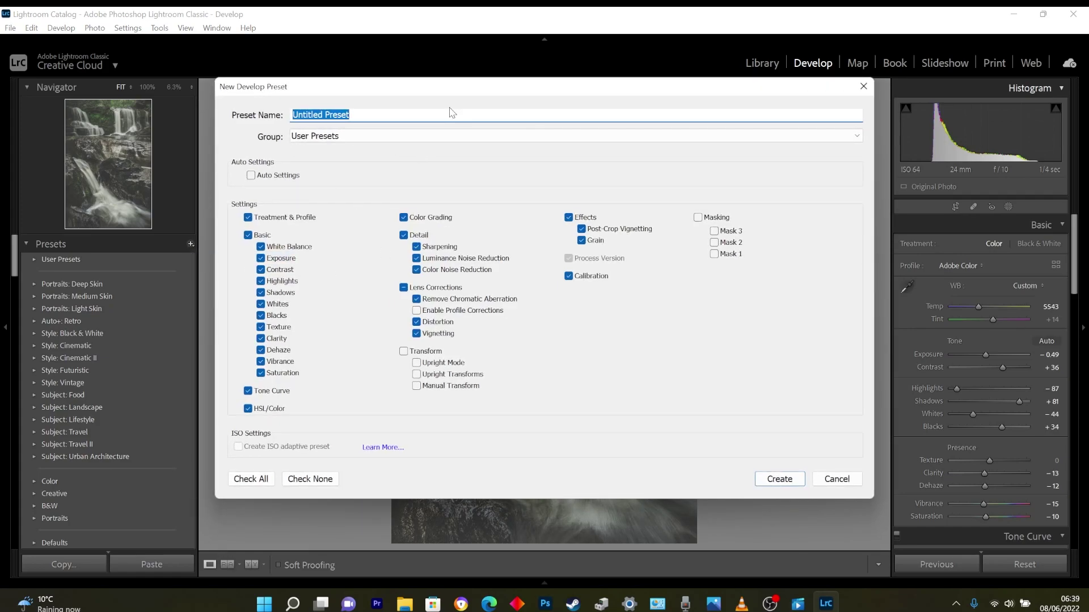
text(Moody)
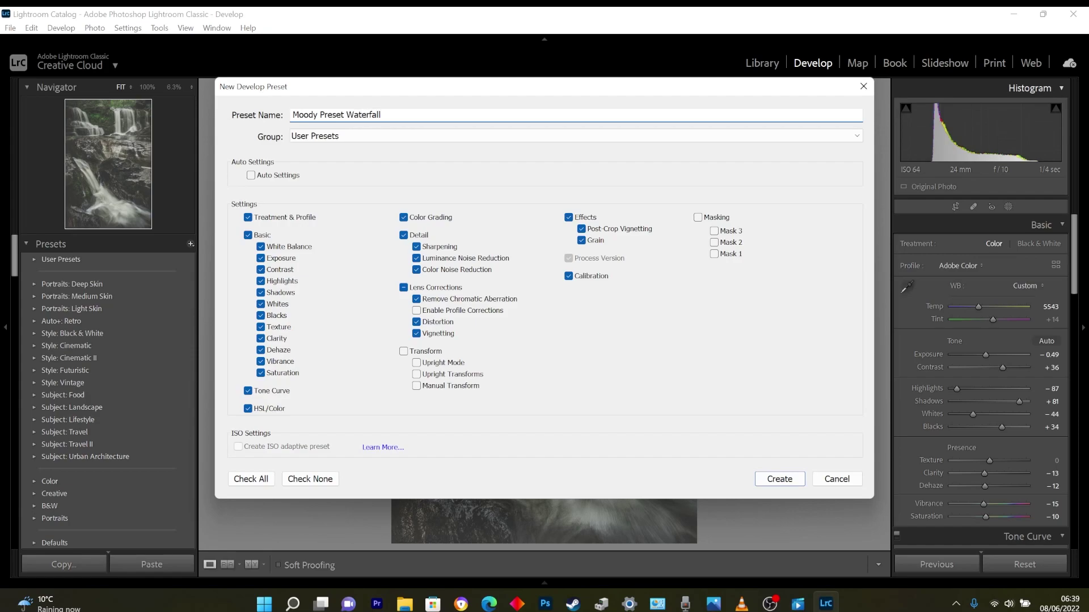
click(785, 480)
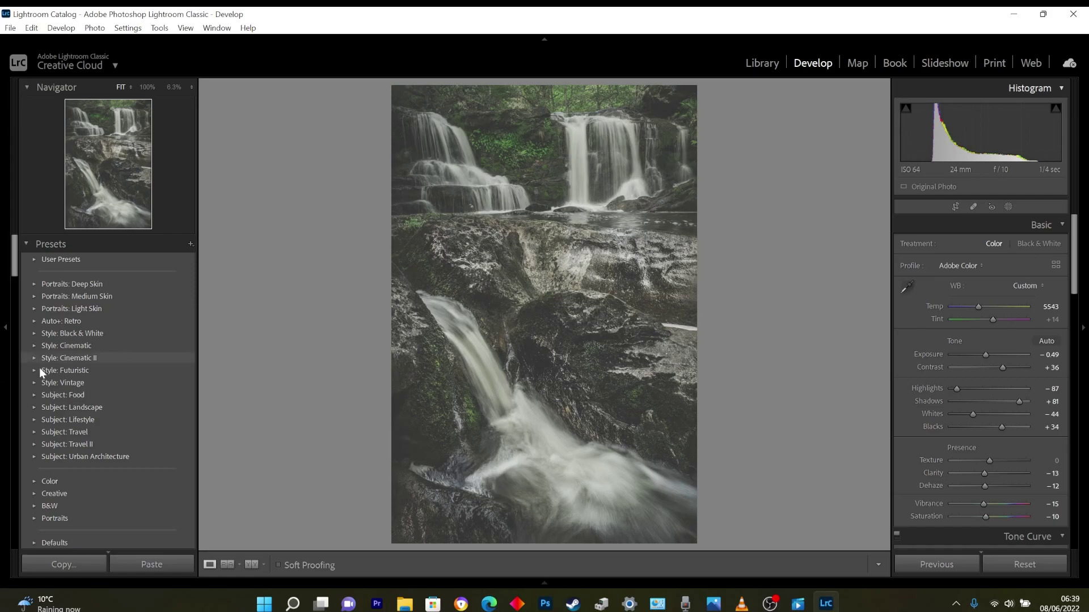
click(35, 260)
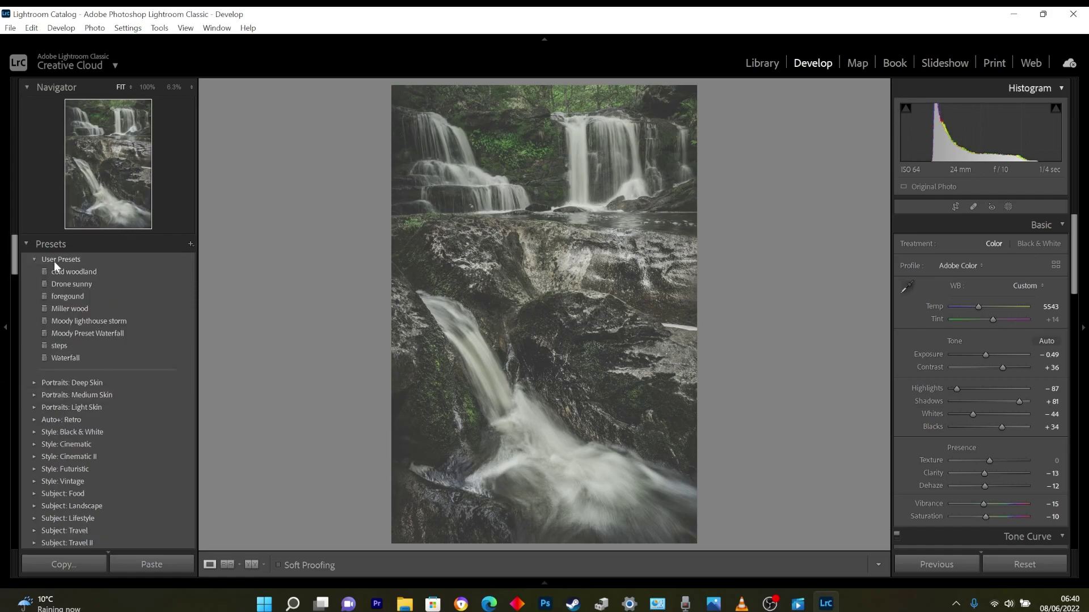
click(34, 259)
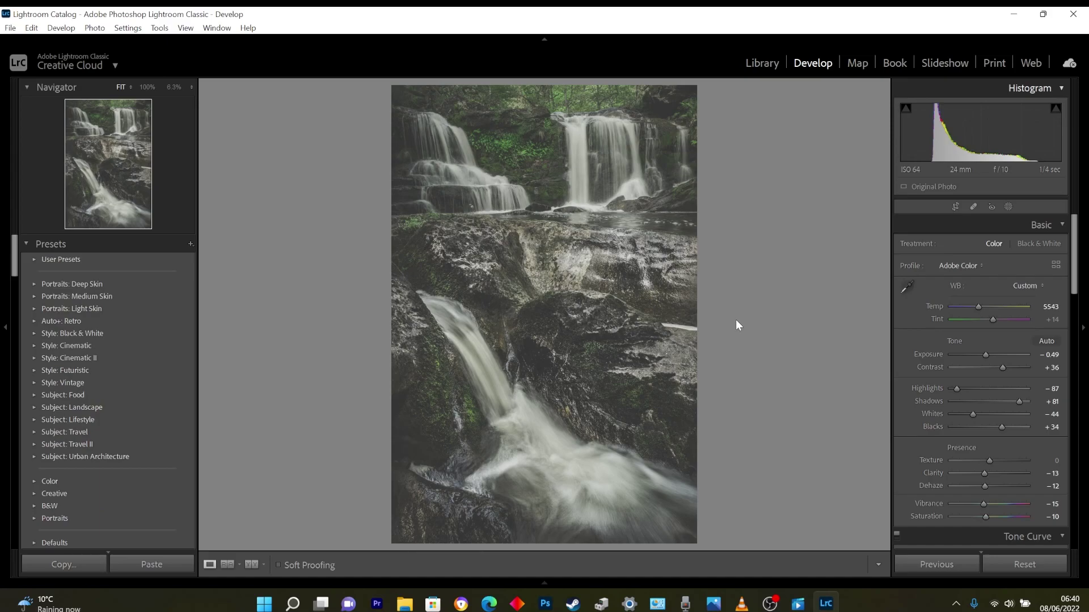
- Try a white balance sampled from the upper waterfall with Temp 5200, and undo both white balance changes
click(907, 284)
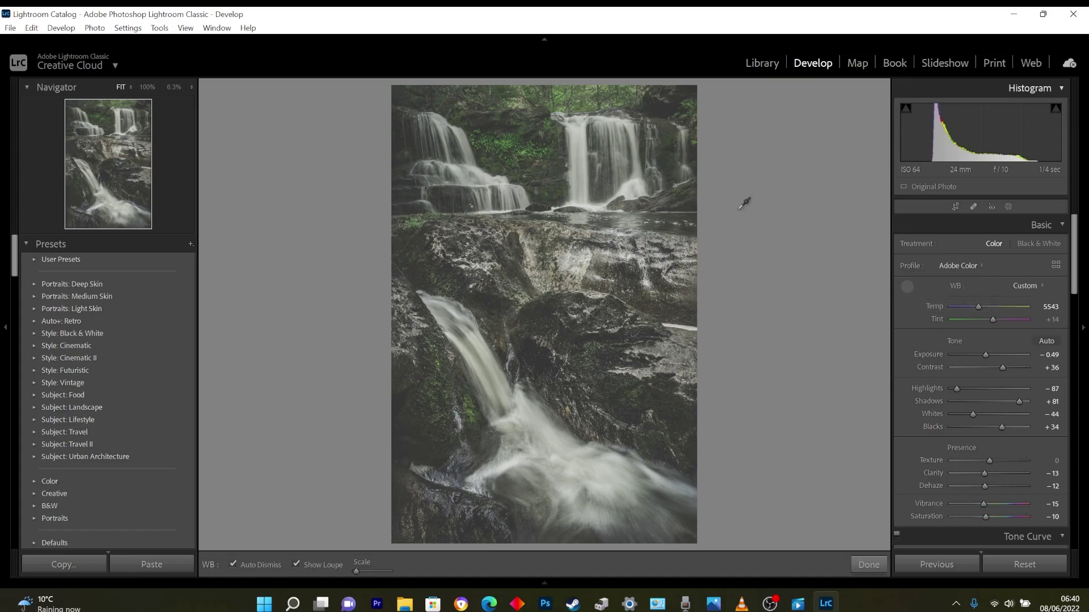
click(578, 136)
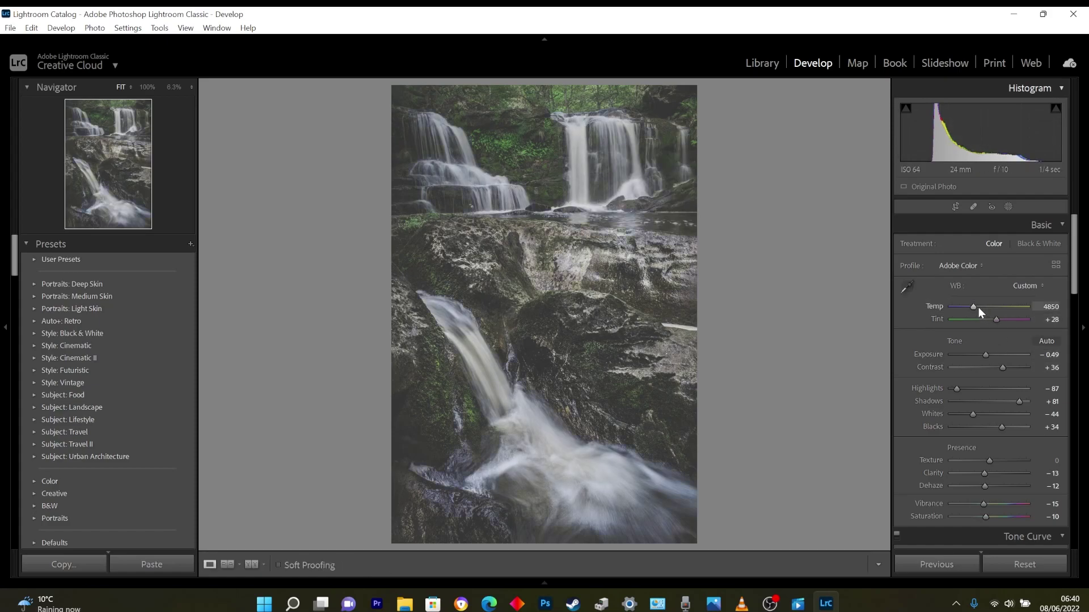
drag(974, 305, 976, 305)
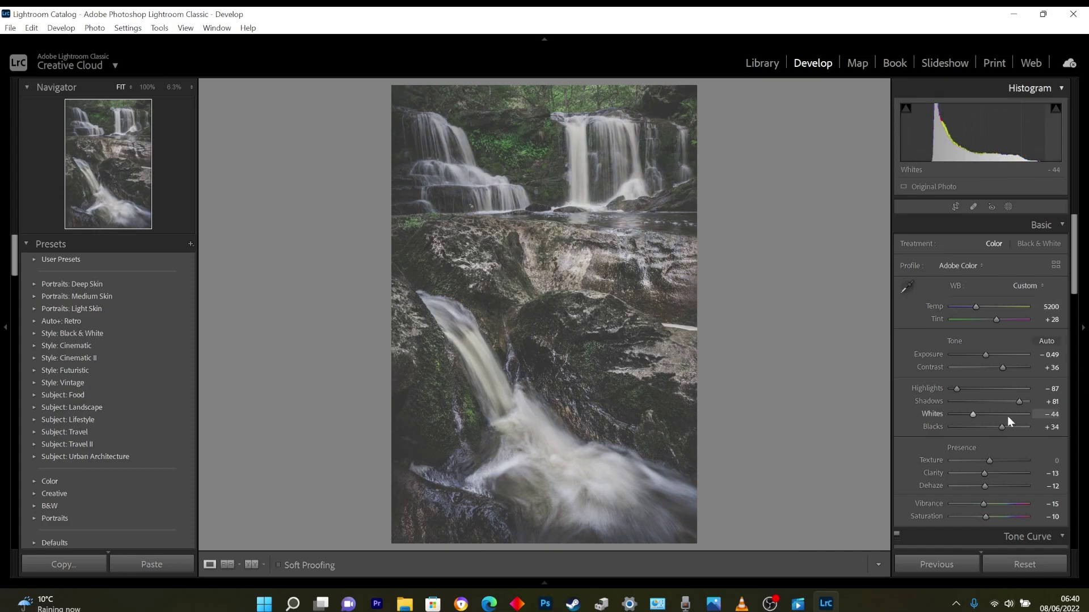
scroll(1007, 414, down, 15)
scroll(1001, 397, down, 3)
scroll(1047, 363, up, 8)
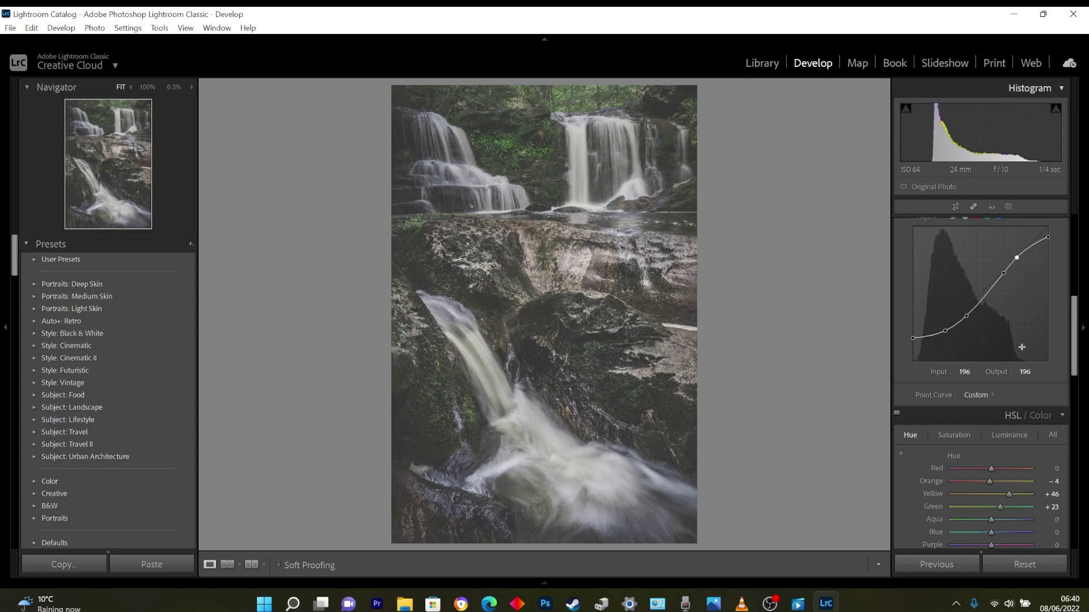
key(ctrl+z)
key(ctrl+z)
- Export the edited waterfall photo to the hard drive as an sRGB JPEG with Quality 60
click(10, 28)
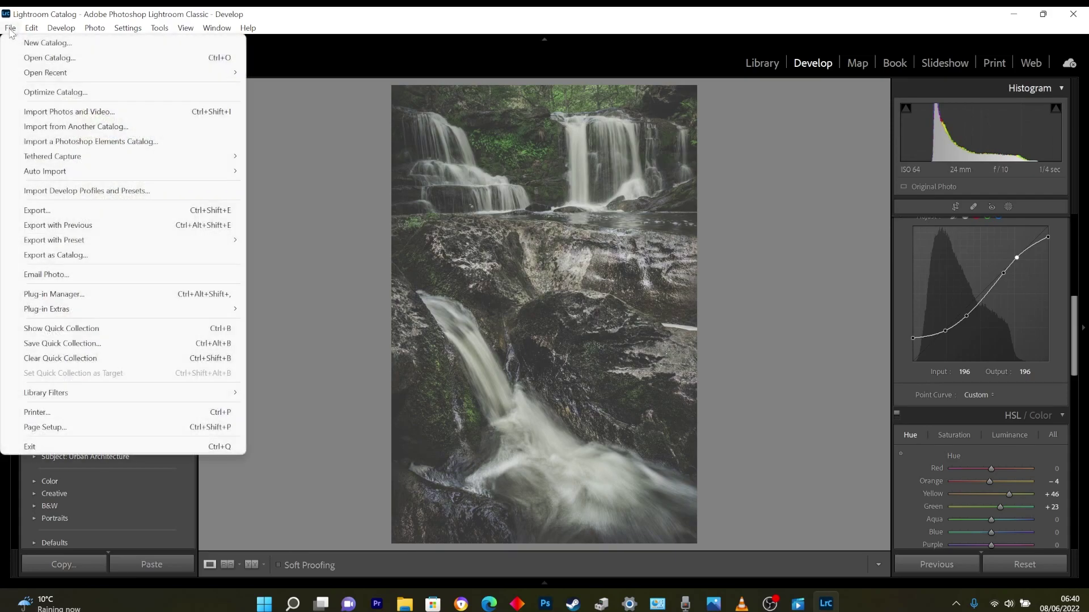
click(35, 214)
scroll(689, 310, down, 10)
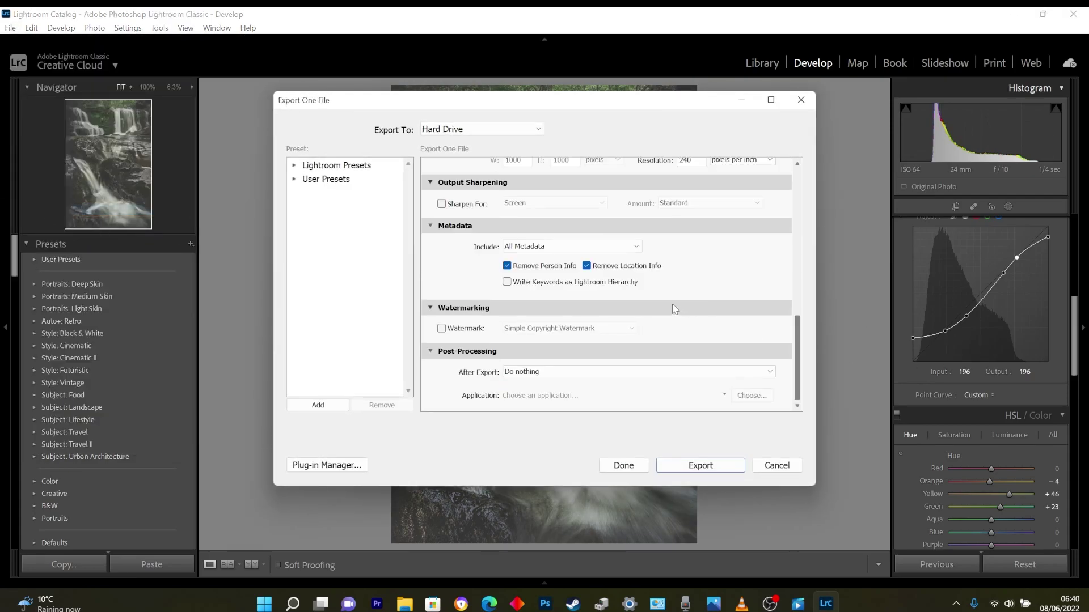
scroll(687, 234, up, 5)
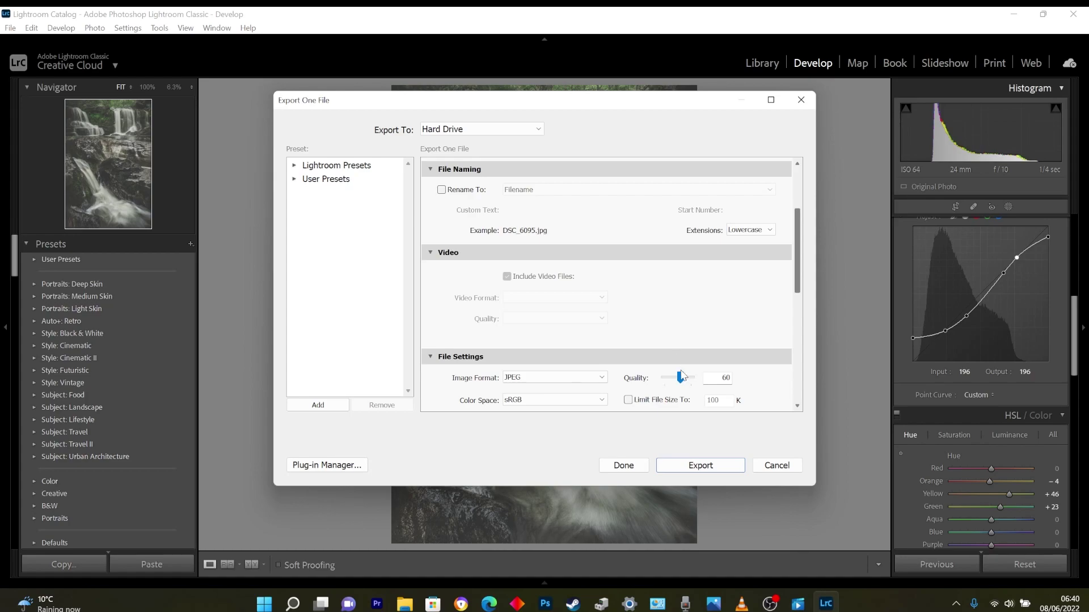
click(701, 466)
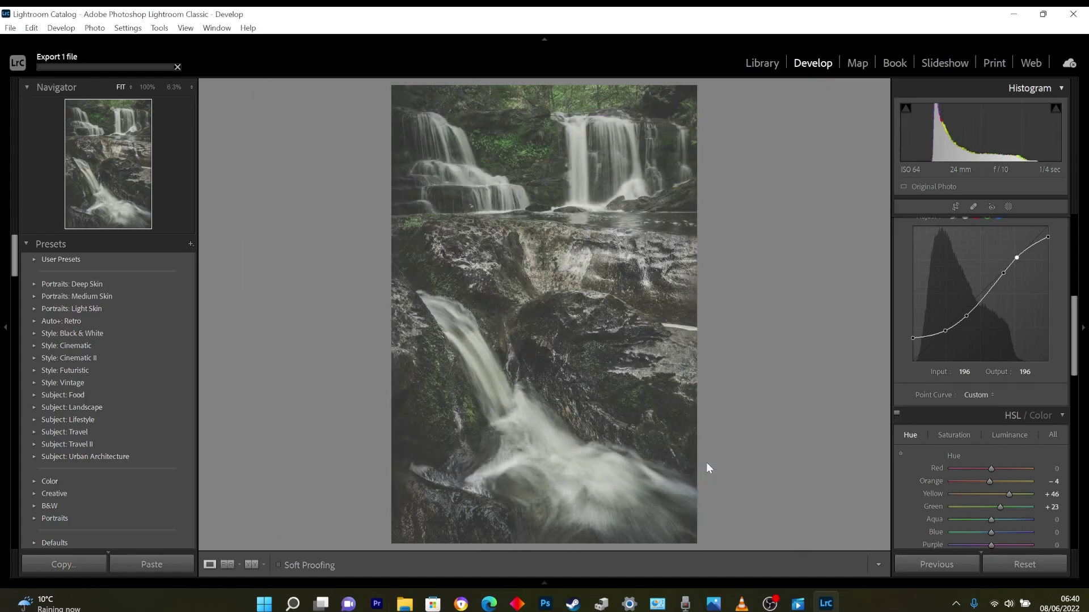